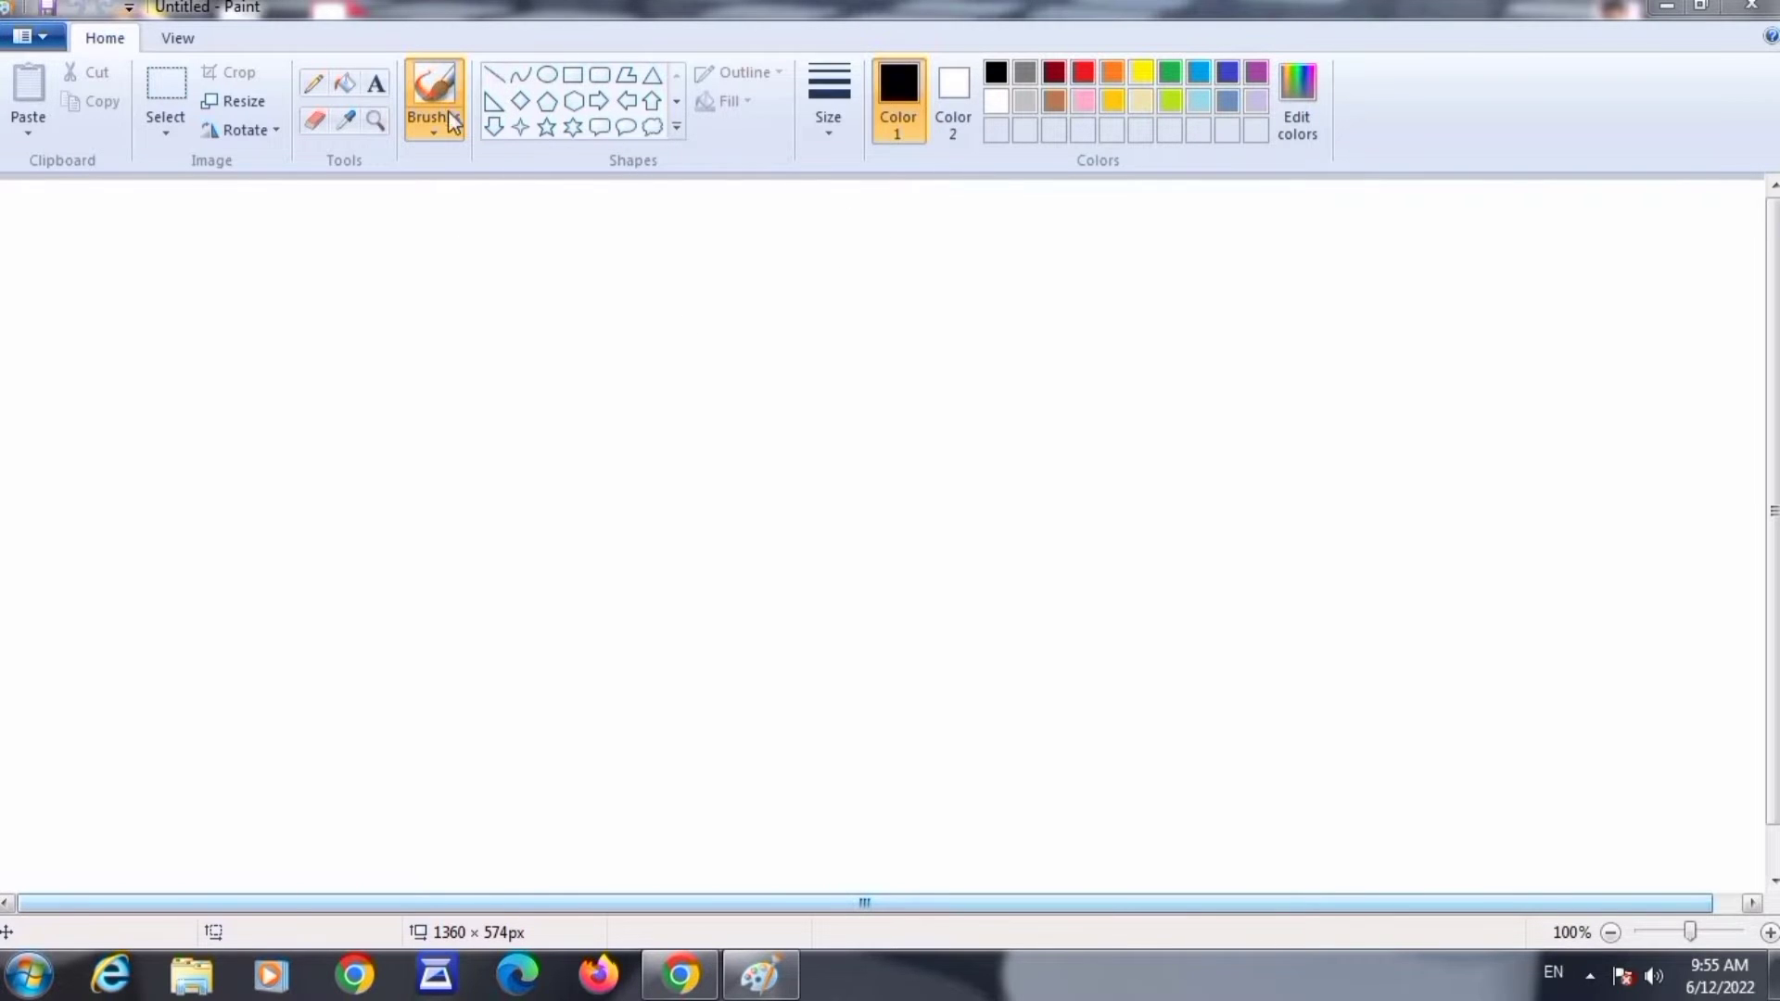
# Draw a teardrop-shaped central petal about 247 px tall from two mirrored curves bulging outward near the base.
pyautogui.click(521, 78)
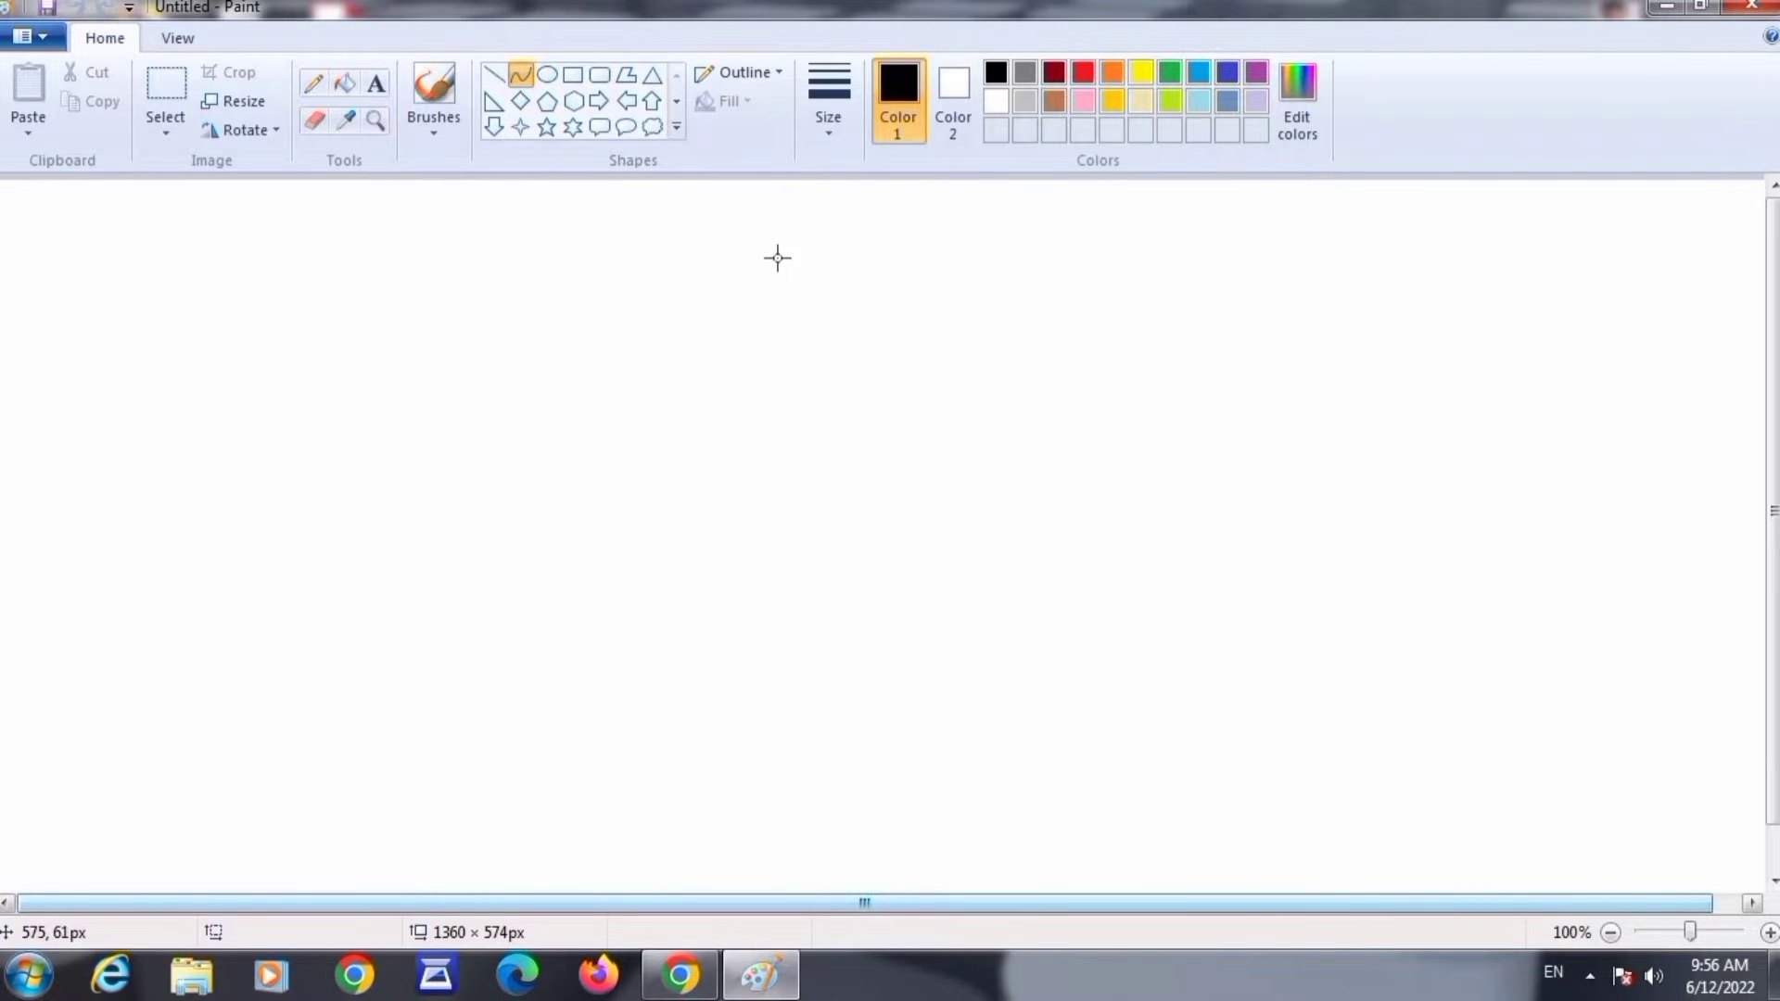
pyautogui.moveTo(789, 243)
pyautogui.mouseDown()
pyautogui.moveTo(795, 604)
pyautogui.moveTo(790, 567)
pyautogui.mouseUp()
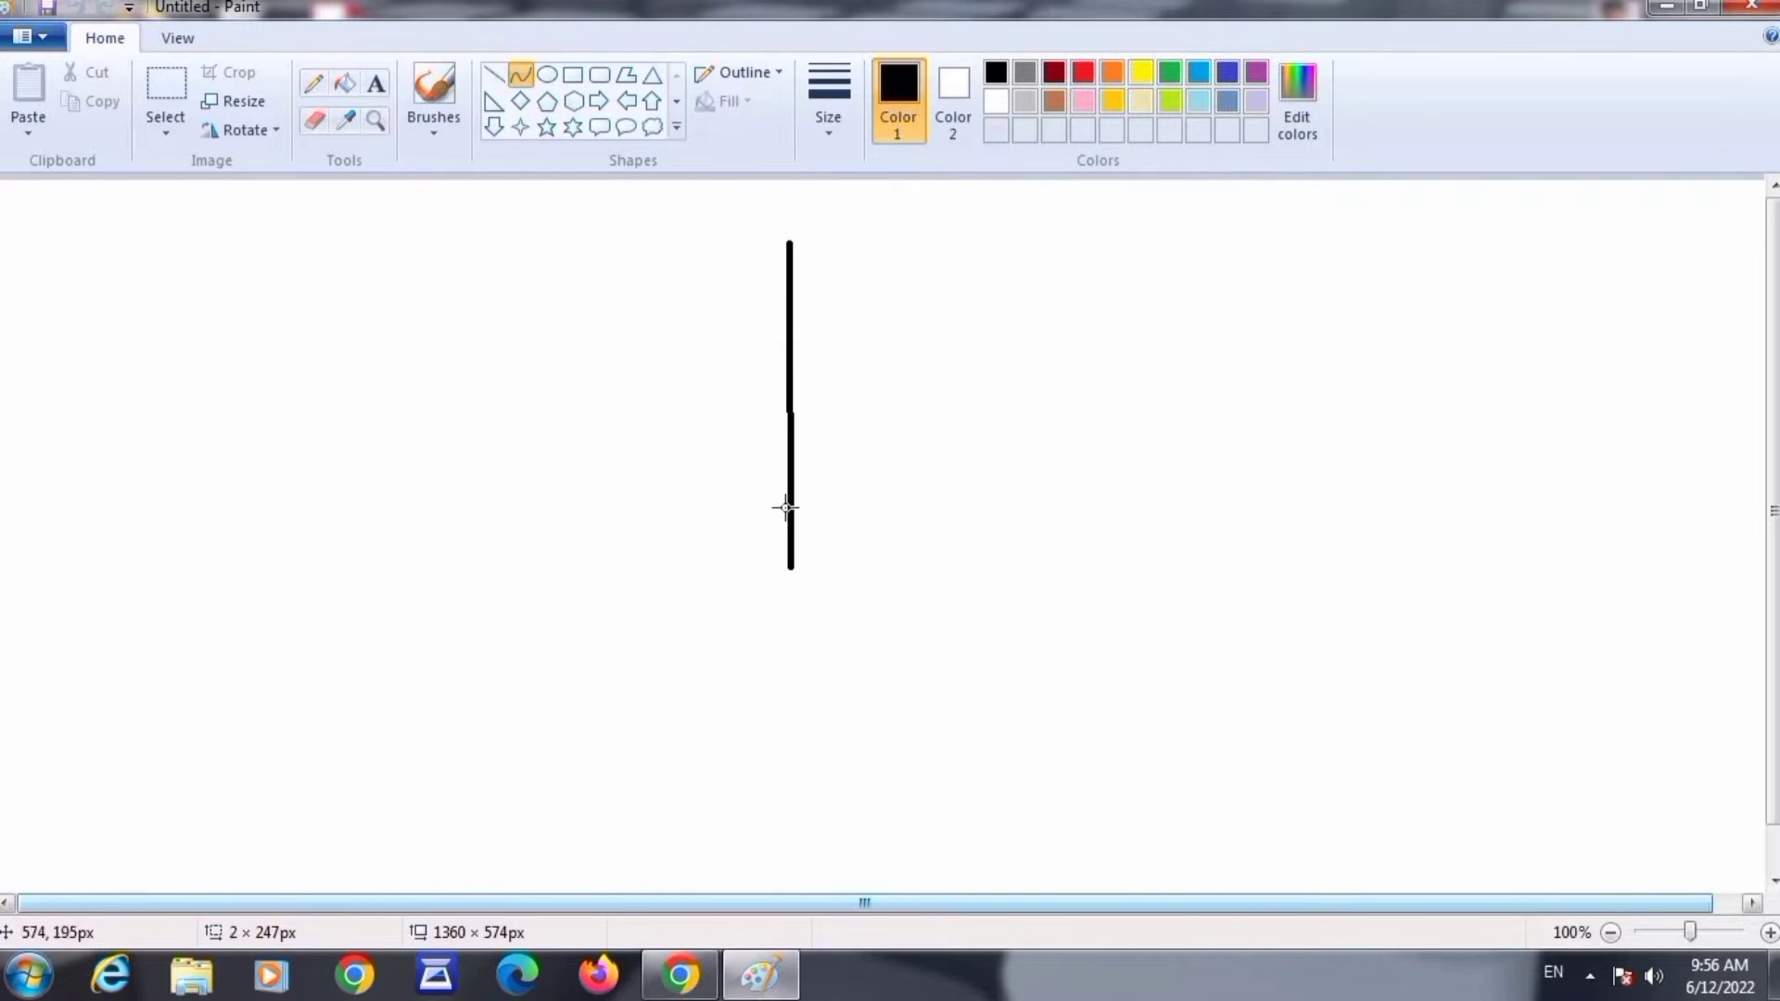
pyautogui.moveTo(789, 500); pyautogui.dragTo(693, 534)
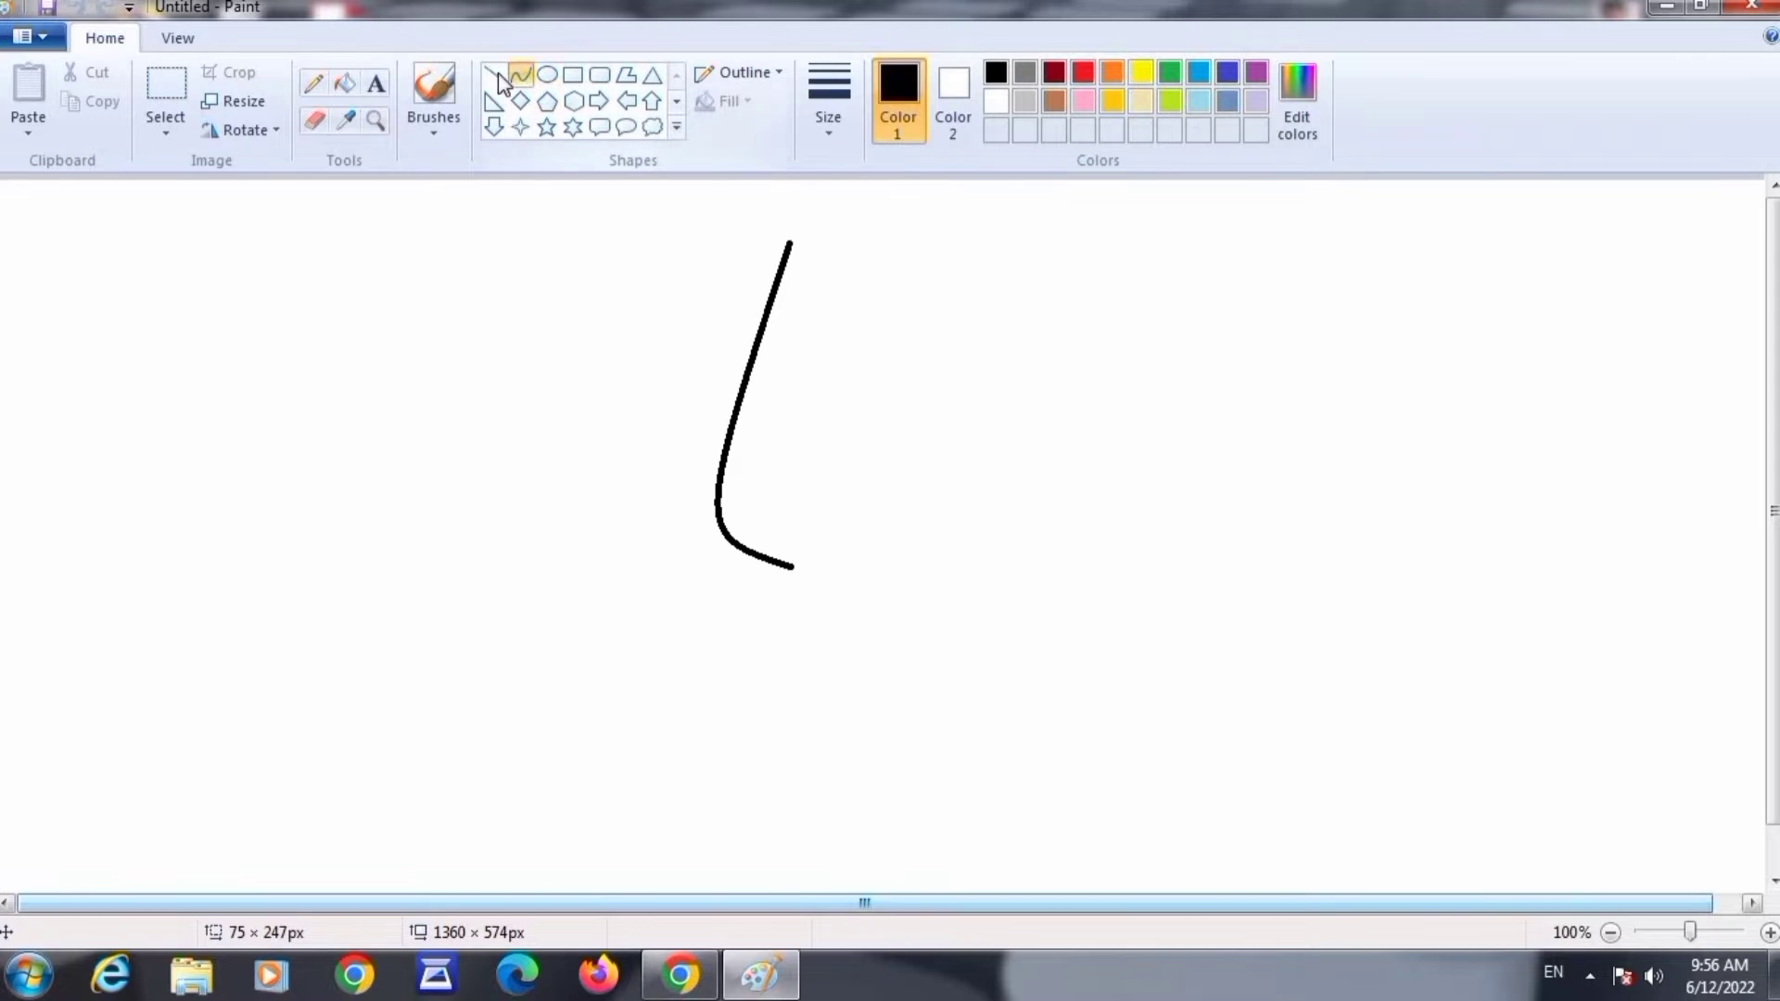
pyautogui.click(527, 78)
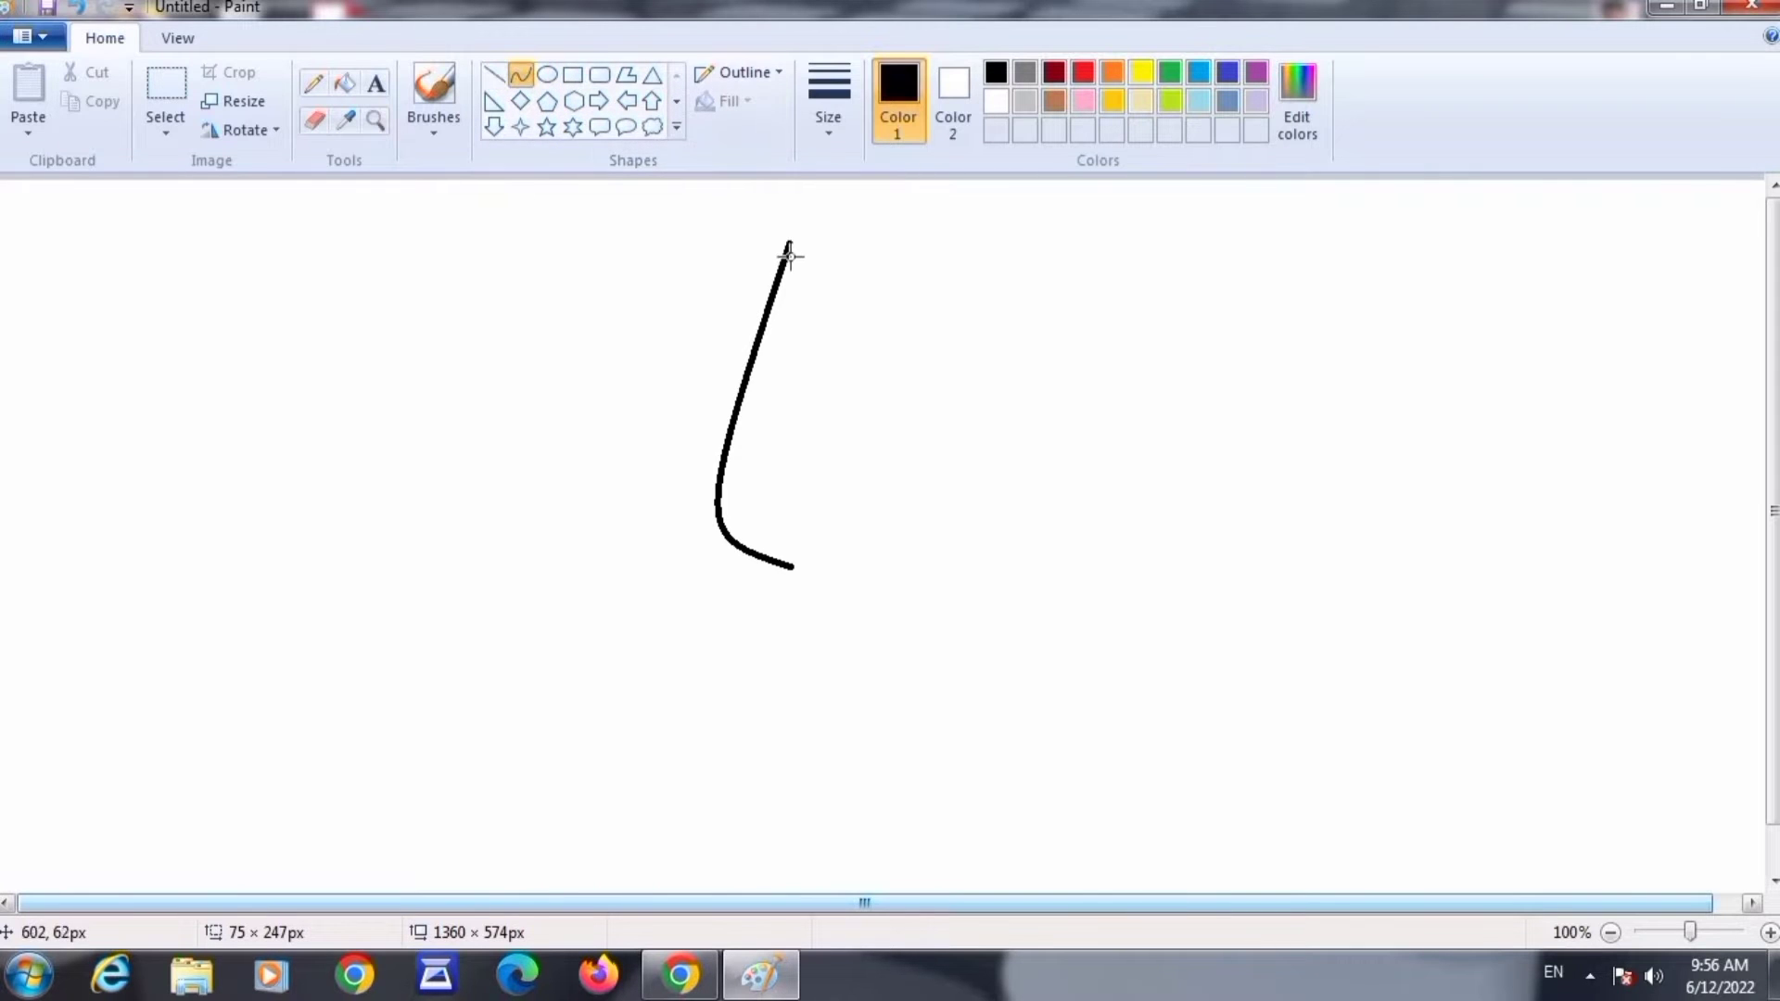
pyautogui.moveTo(786, 245); pyautogui.dragTo(792, 567)
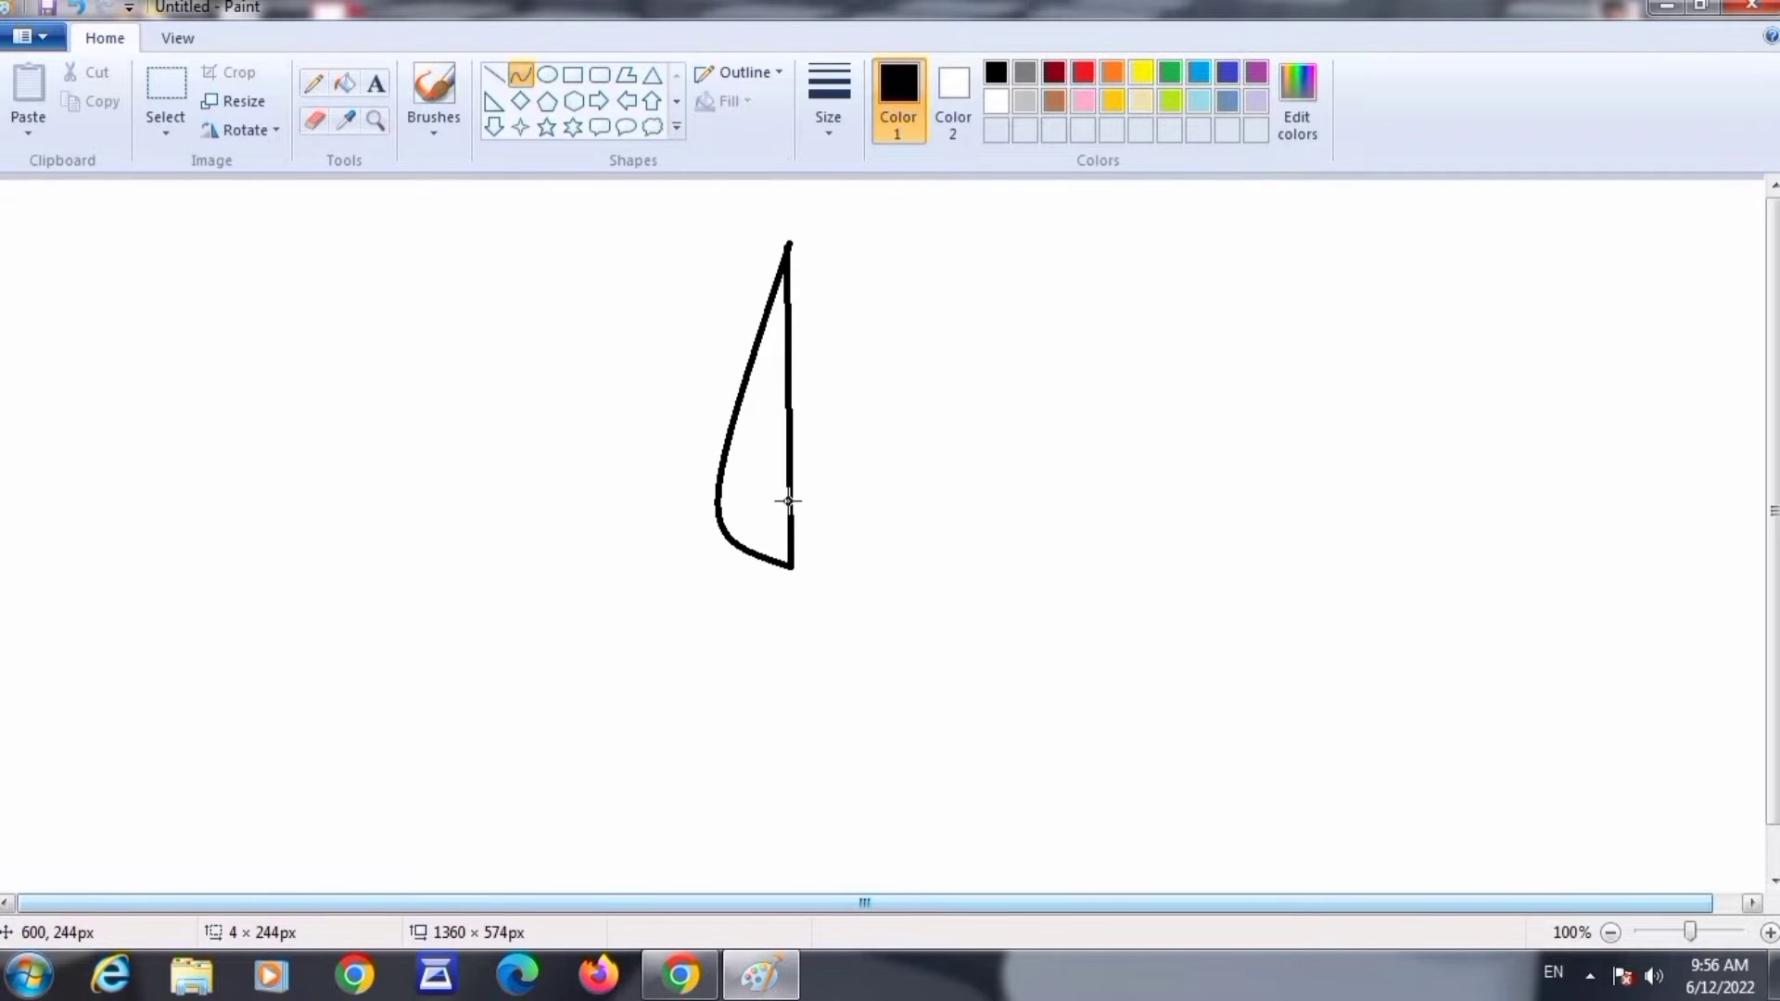
pyautogui.moveTo(788, 501); pyautogui.dragTo(871, 526)
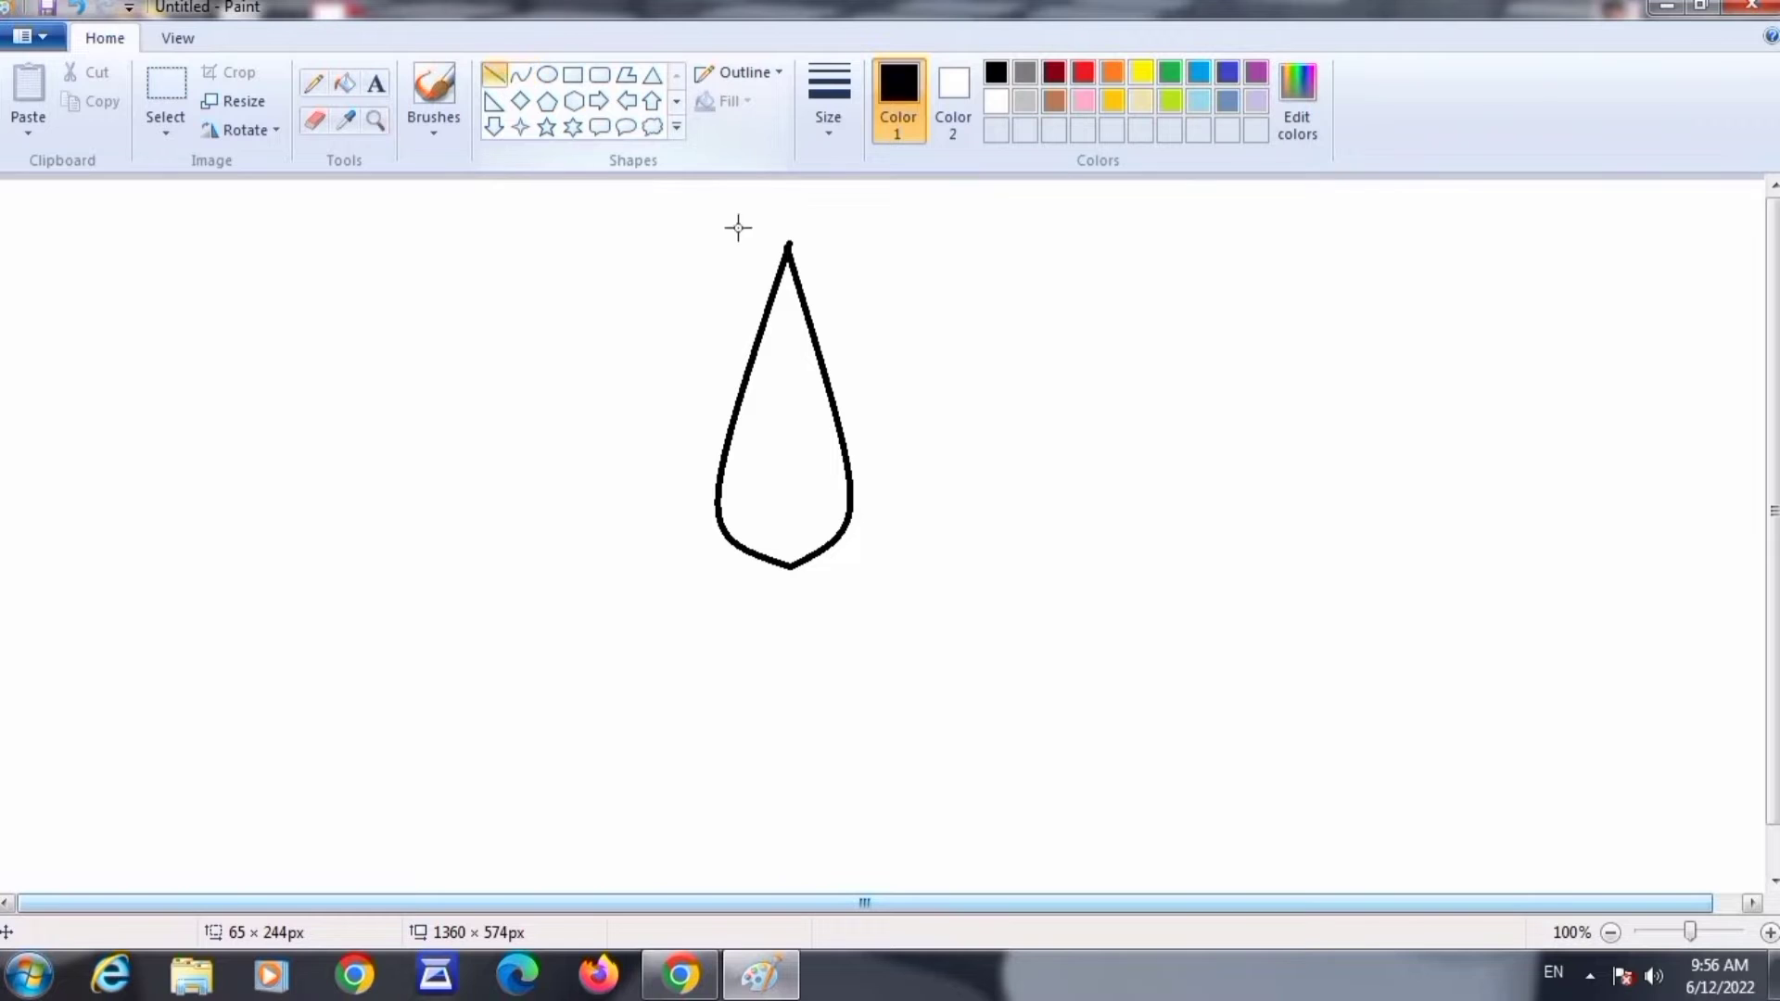
# Add a petal behind each side of the central petal, with a straight inner tip edge and a curved outer edge about 240 px tall.
pyautogui.moveTo(811, 325); pyautogui.dragTo(865, 245)
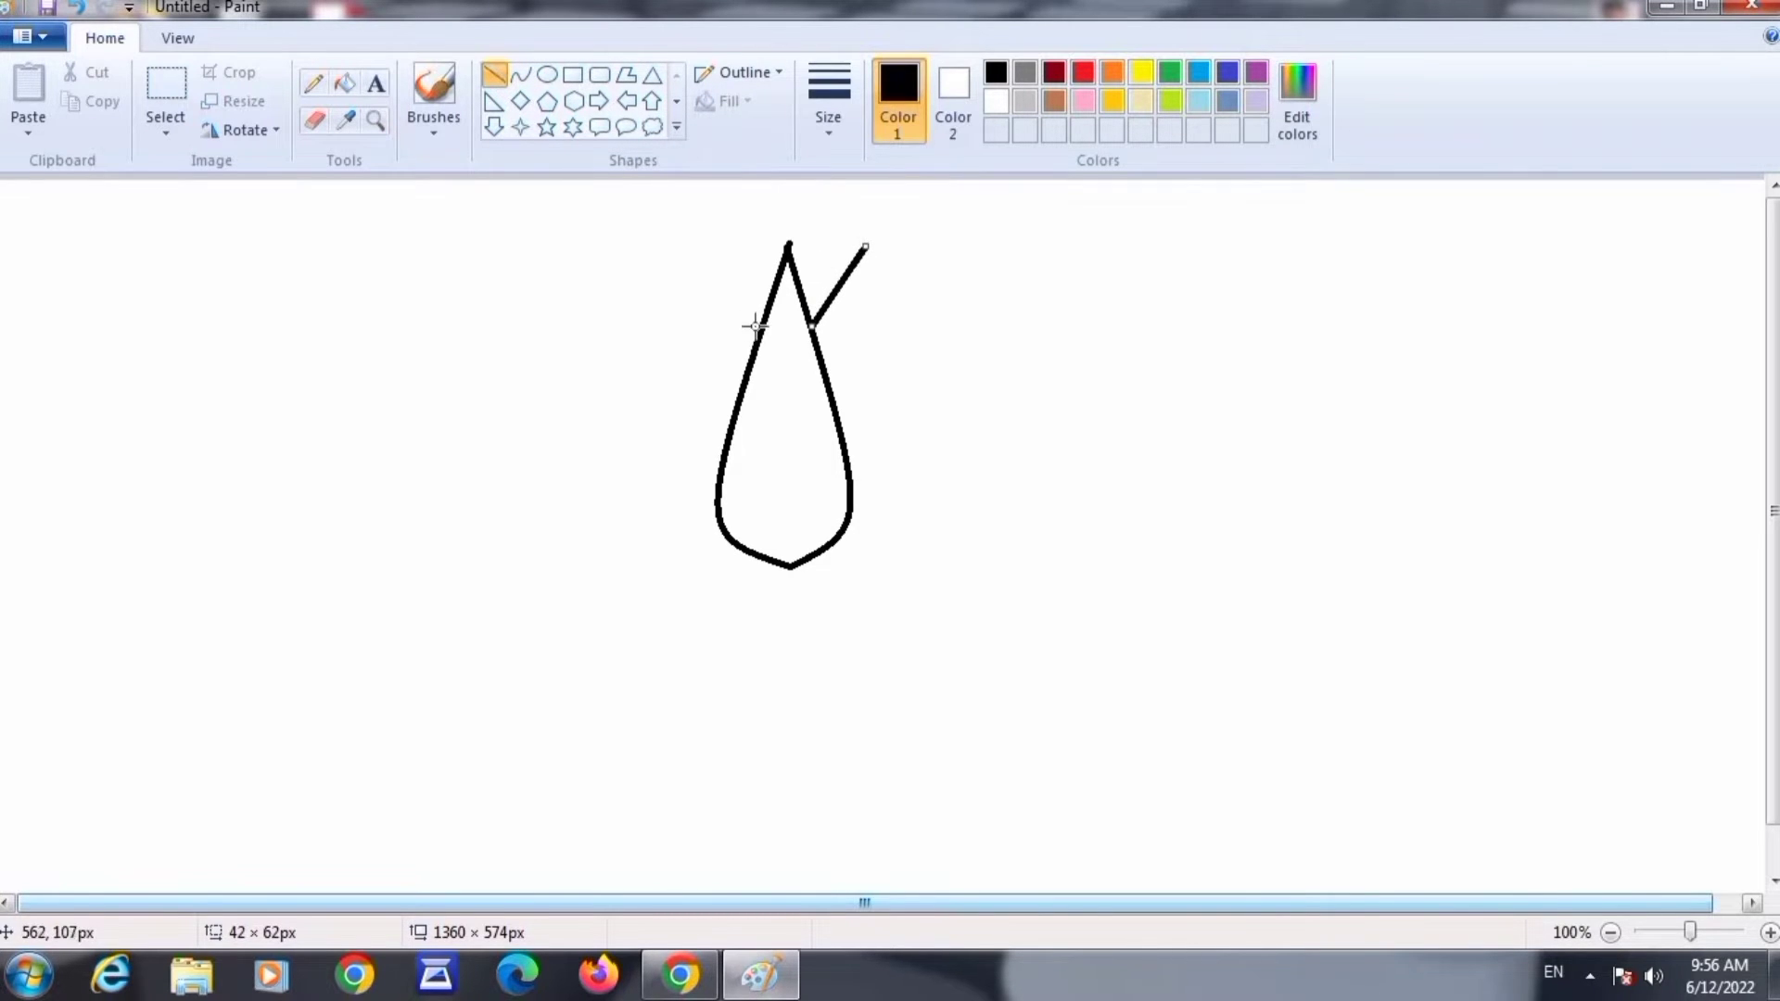
pyautogui.moveTo(763, 325); pyautogui.dragTo(709, 249)
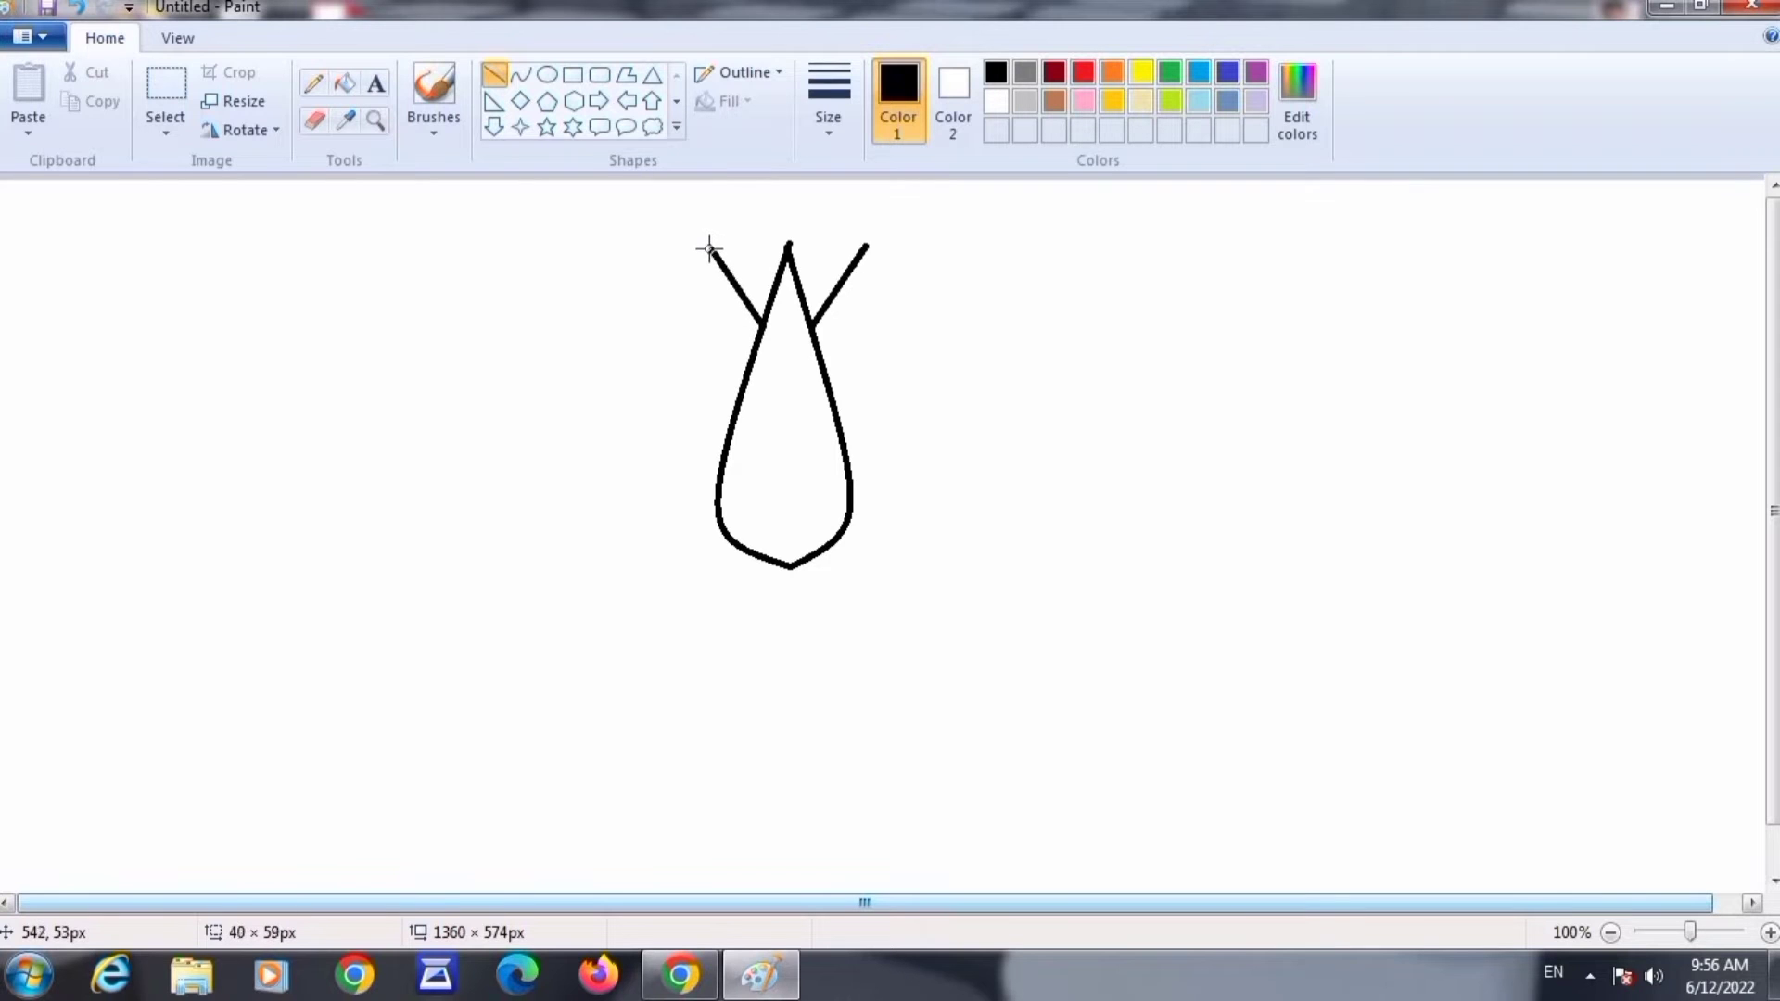
pyautogui.click(521, 74)
pyautogui.moveTo(708, 249); pyautogui.dragTo(789, 566)
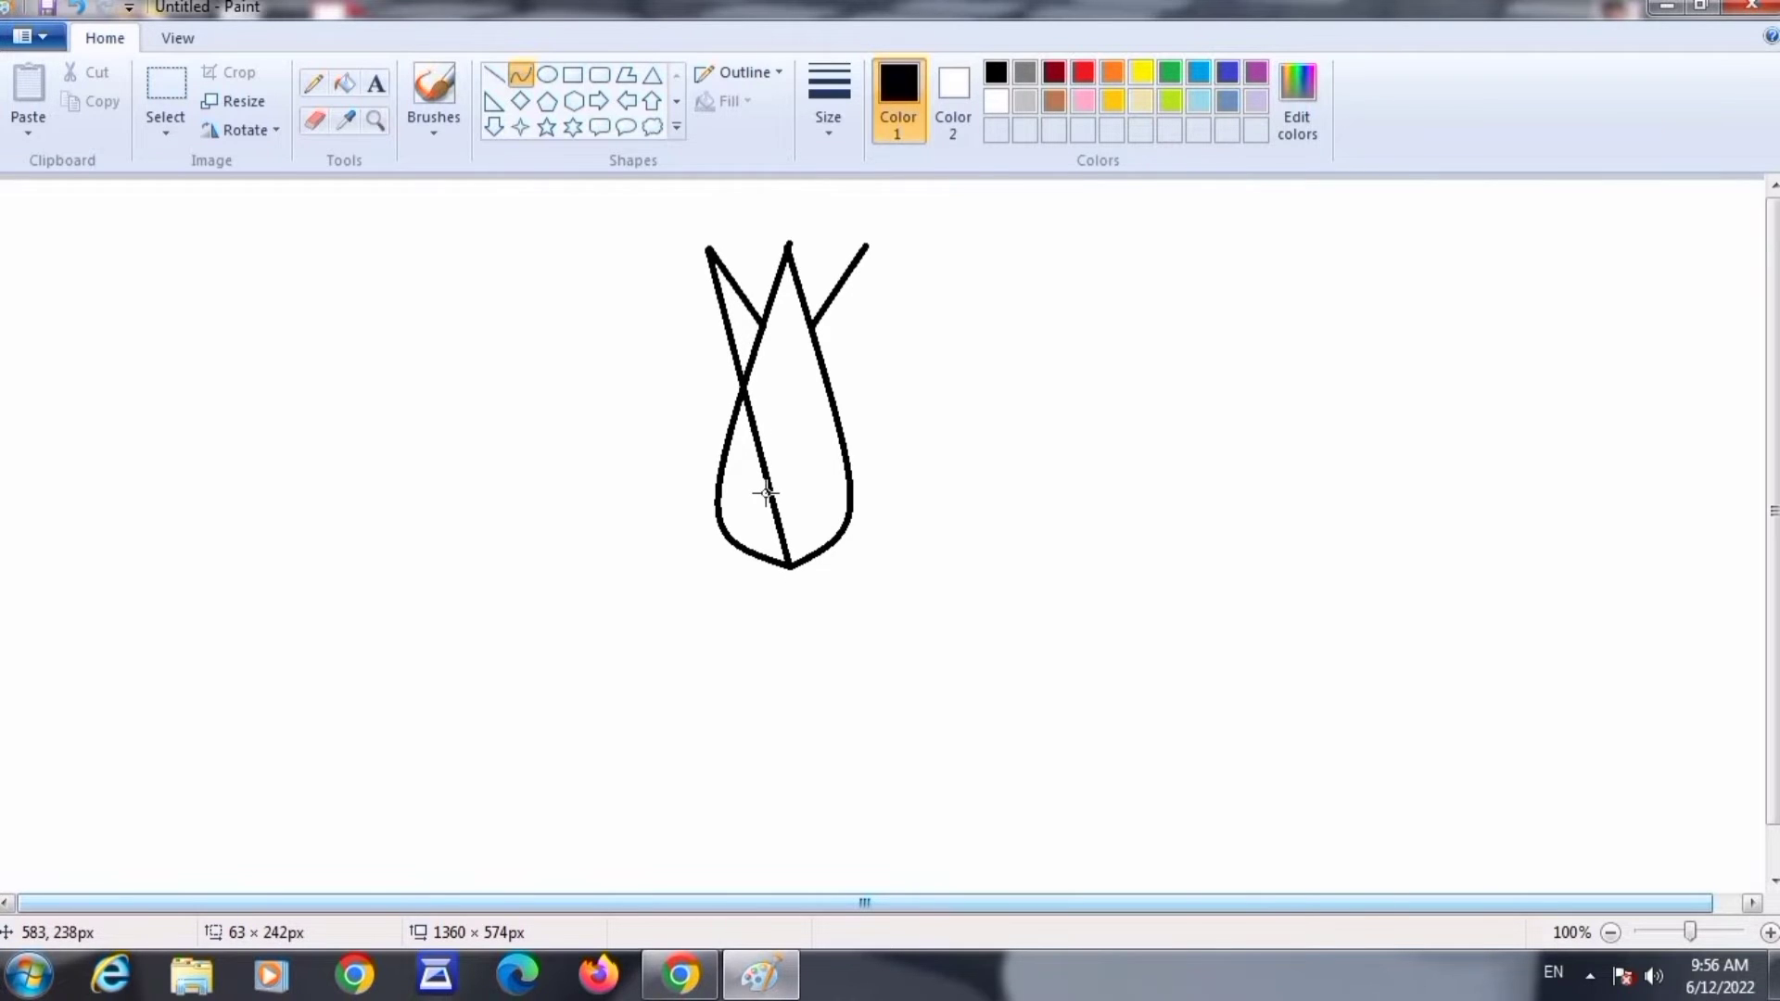
pyautogui.moveTo(769, 493); pyautogui.dragTo(616, 560)
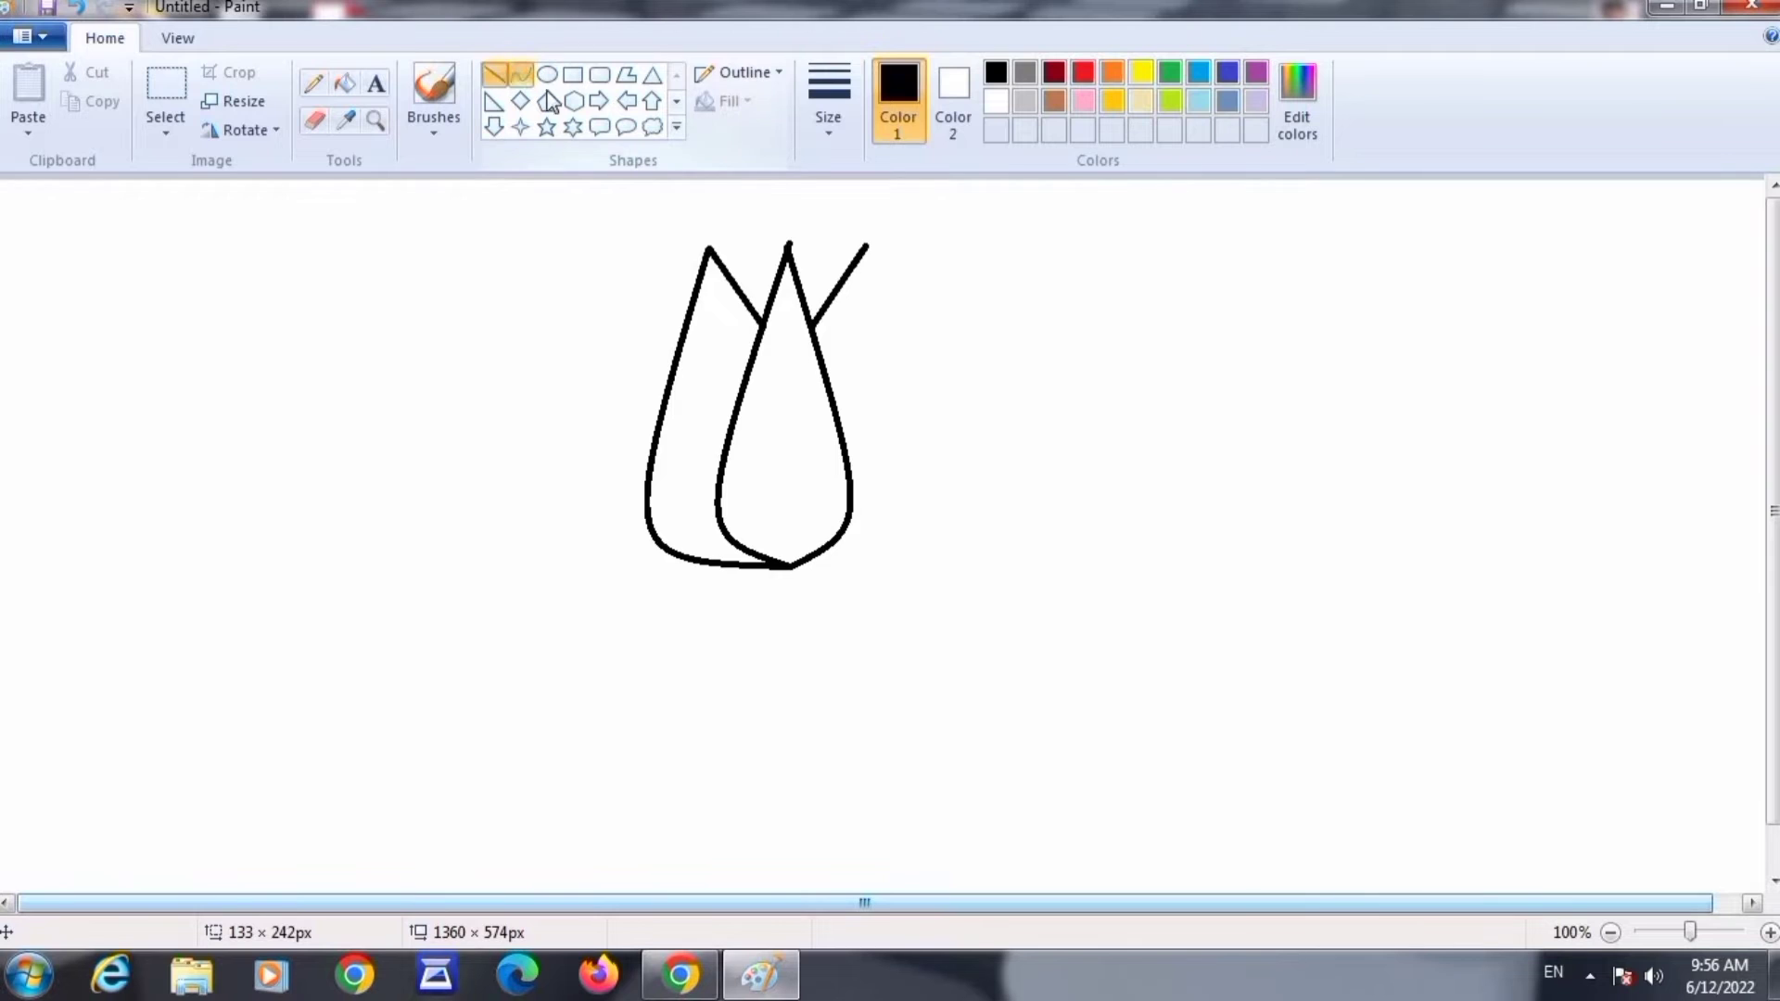
pyautogui.moveTo(866, 247); pyautogui.dragTo(789, 564)
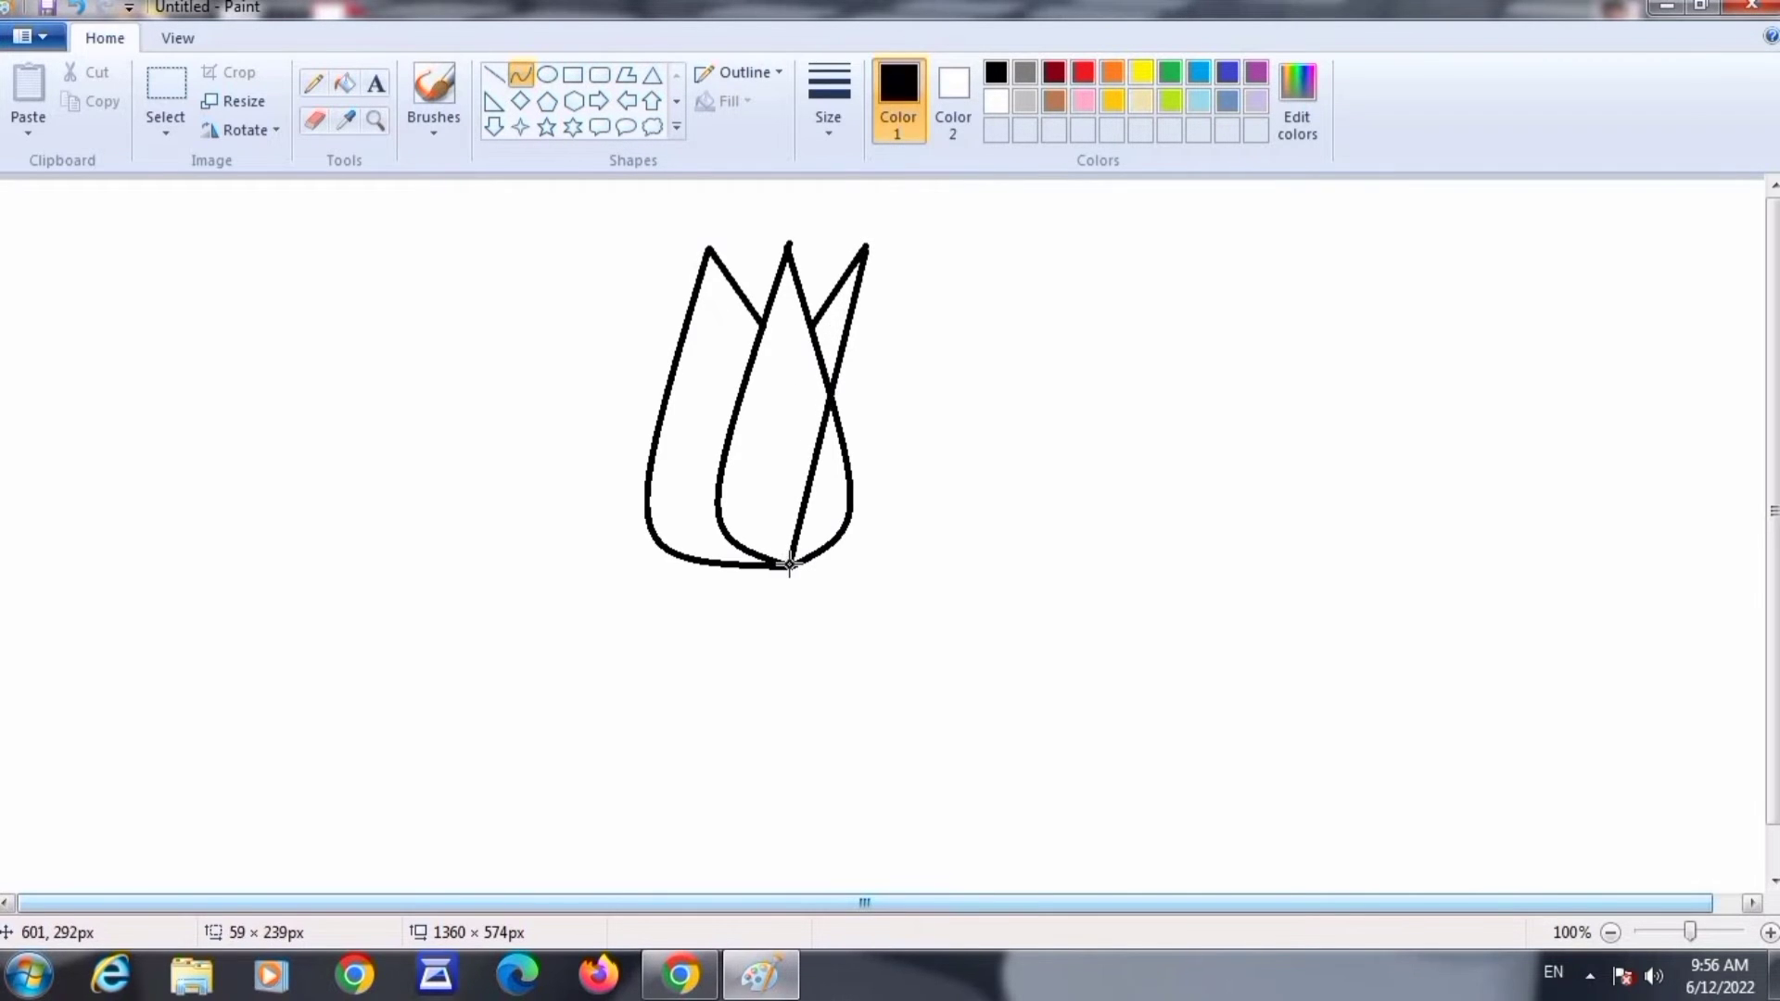
pyautogui.moveTo(811, 477); pyautogui.dragTo(949, 547)
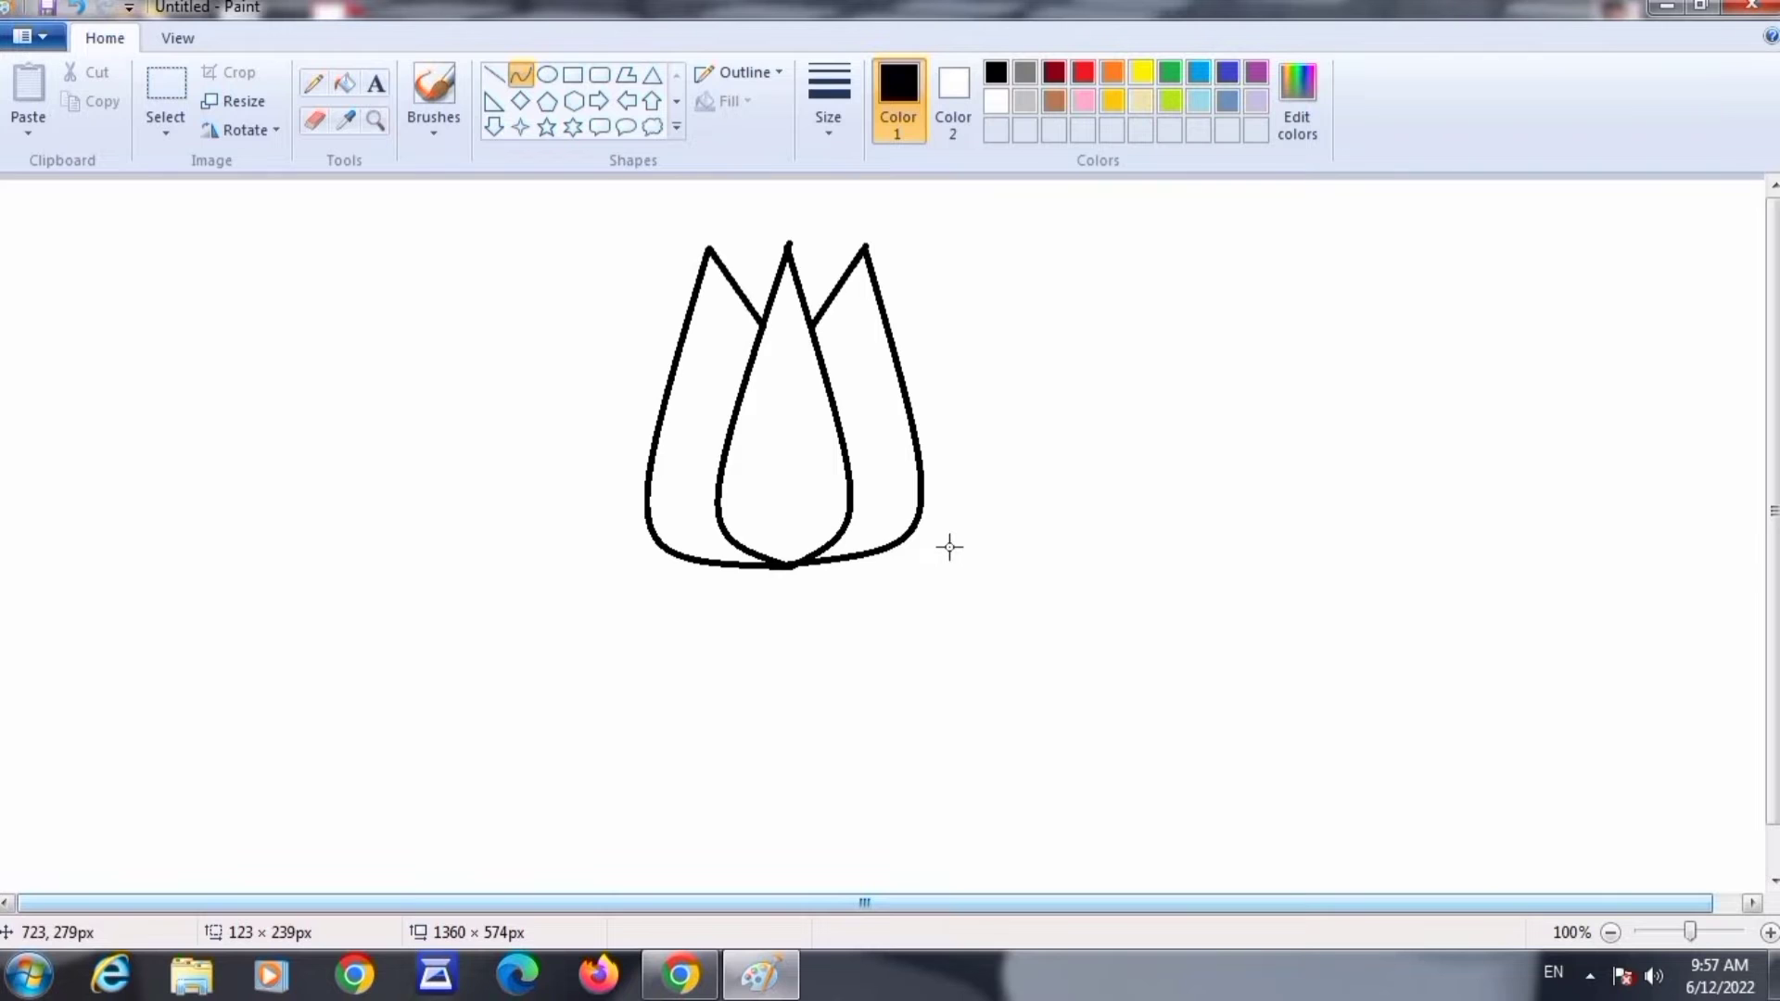
# Draw straight inner tip edges for both outermost petals and complete the rightmost one with a curved outer edge about 248 px tall.
pyautogui.click(491, 80)
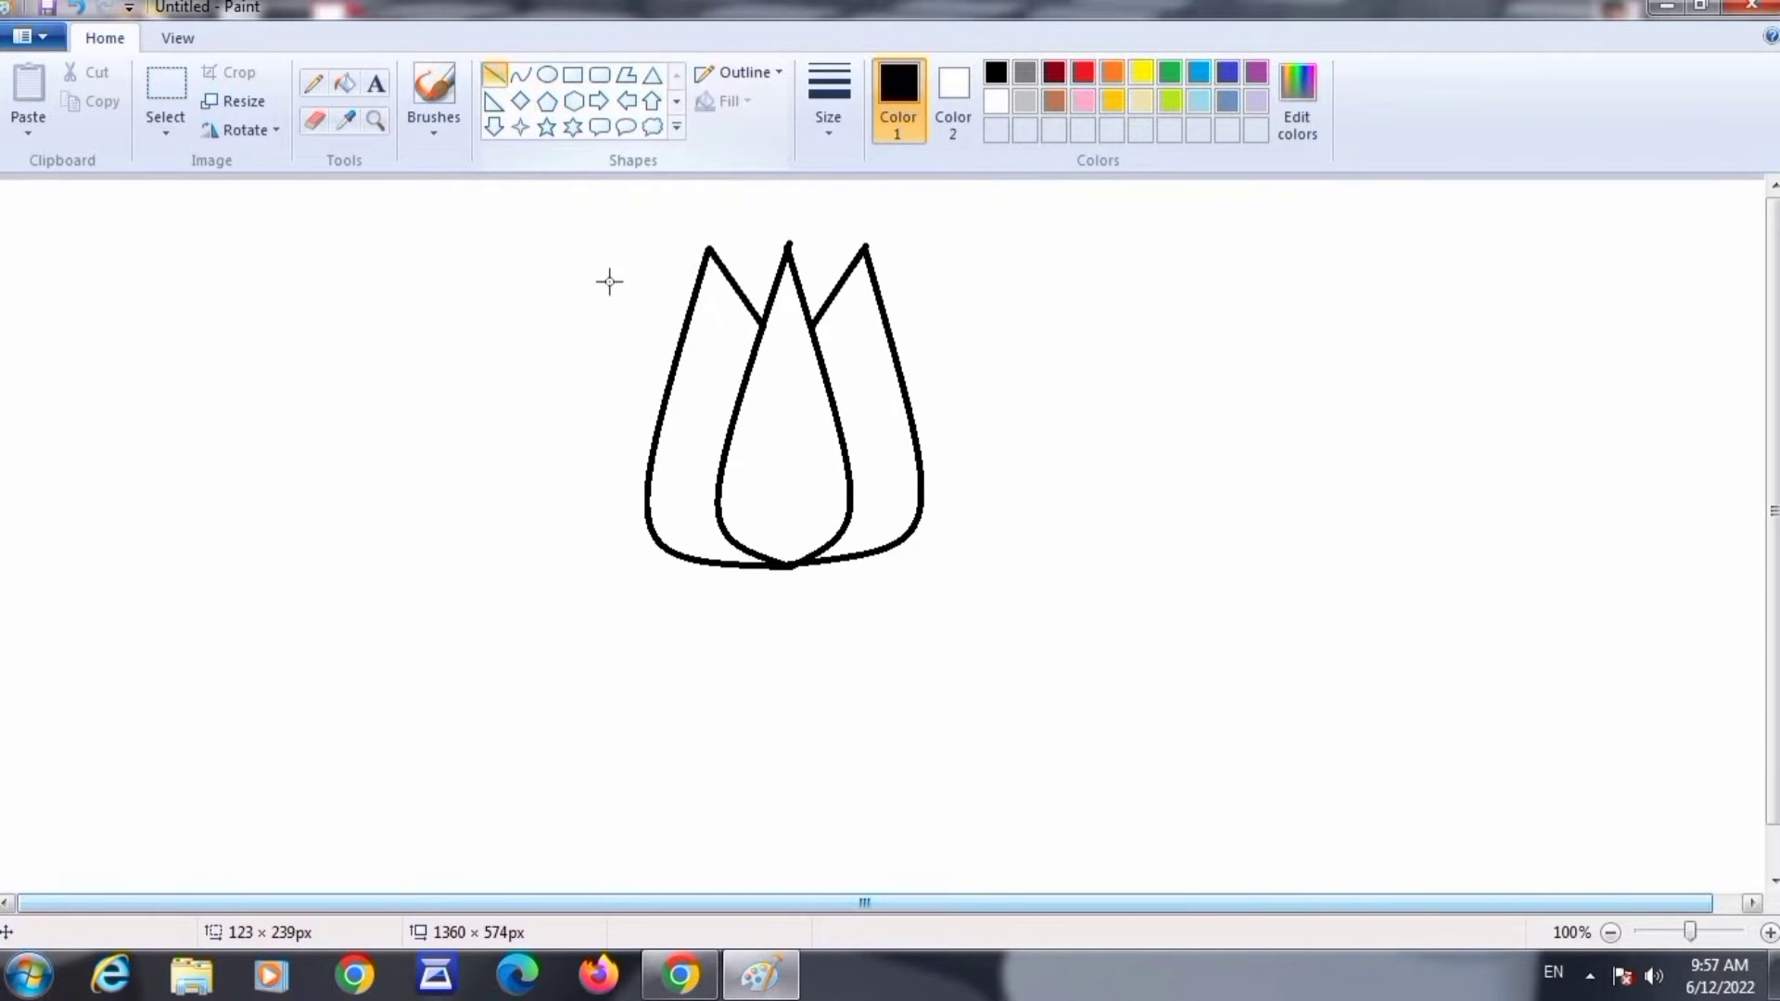
pyautogui.moveTo(677, 341); pyautogui.dragTo(603, 259)
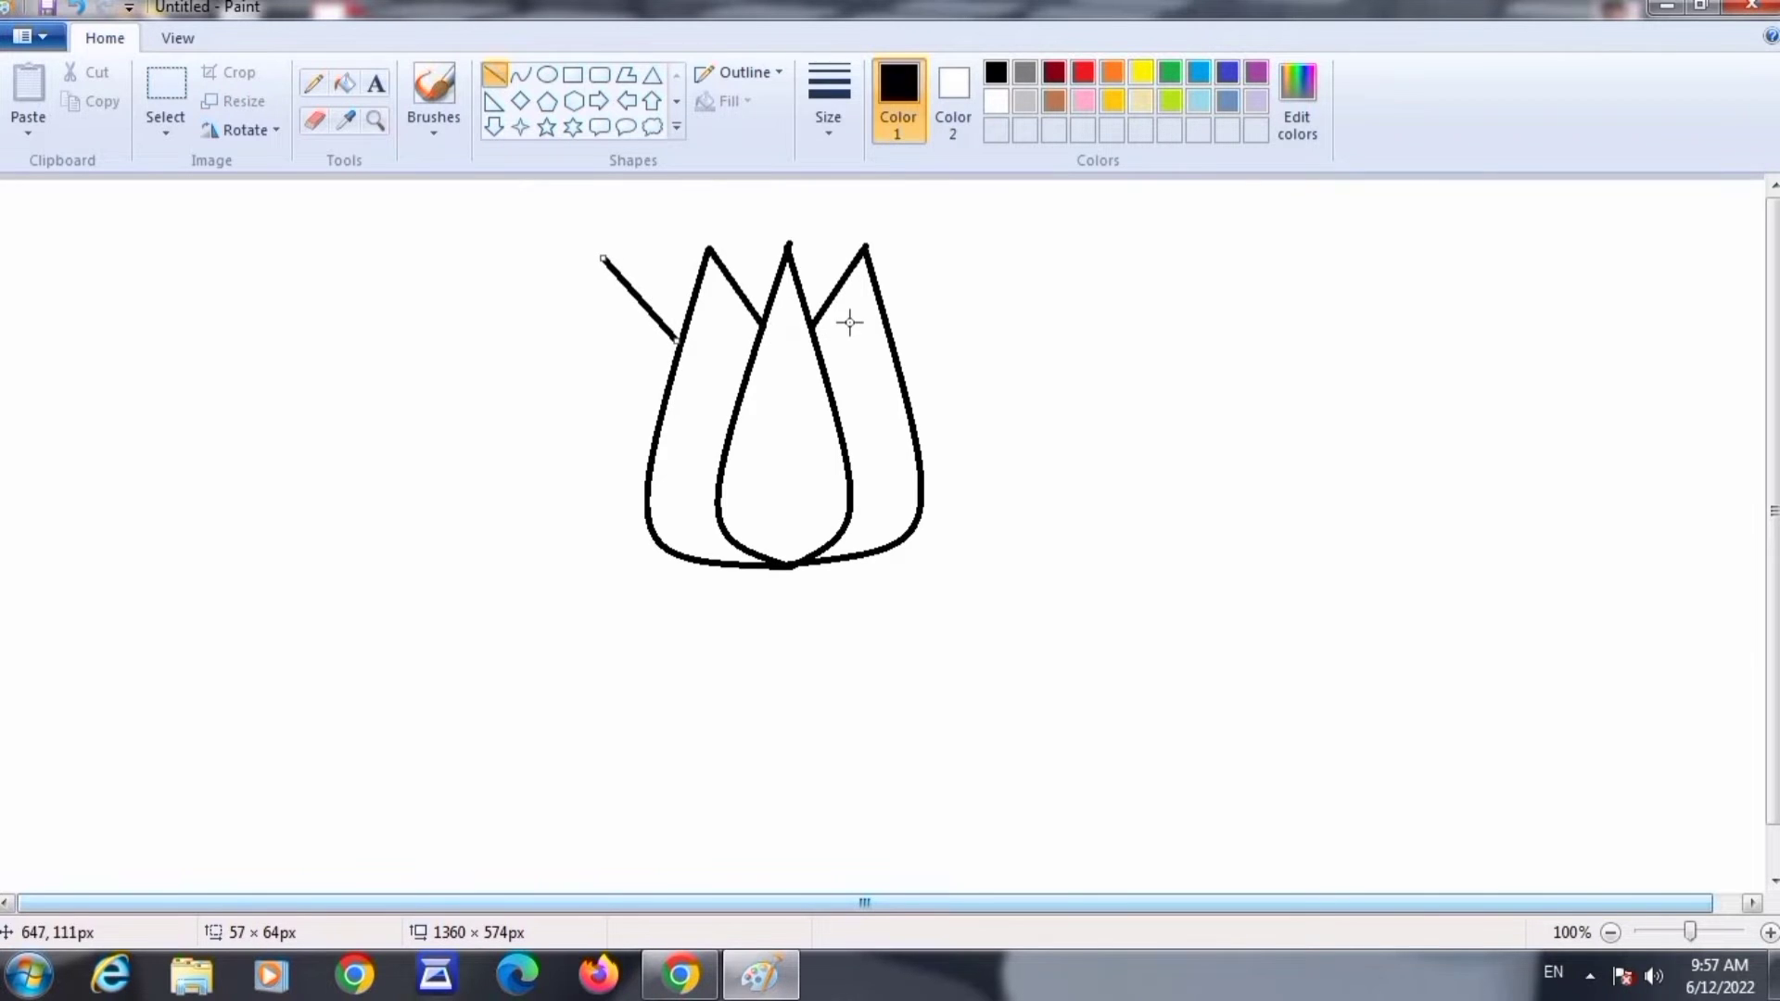
pyautogui.moveTo(887, 331); pyautogui.dragTo(952, 235)
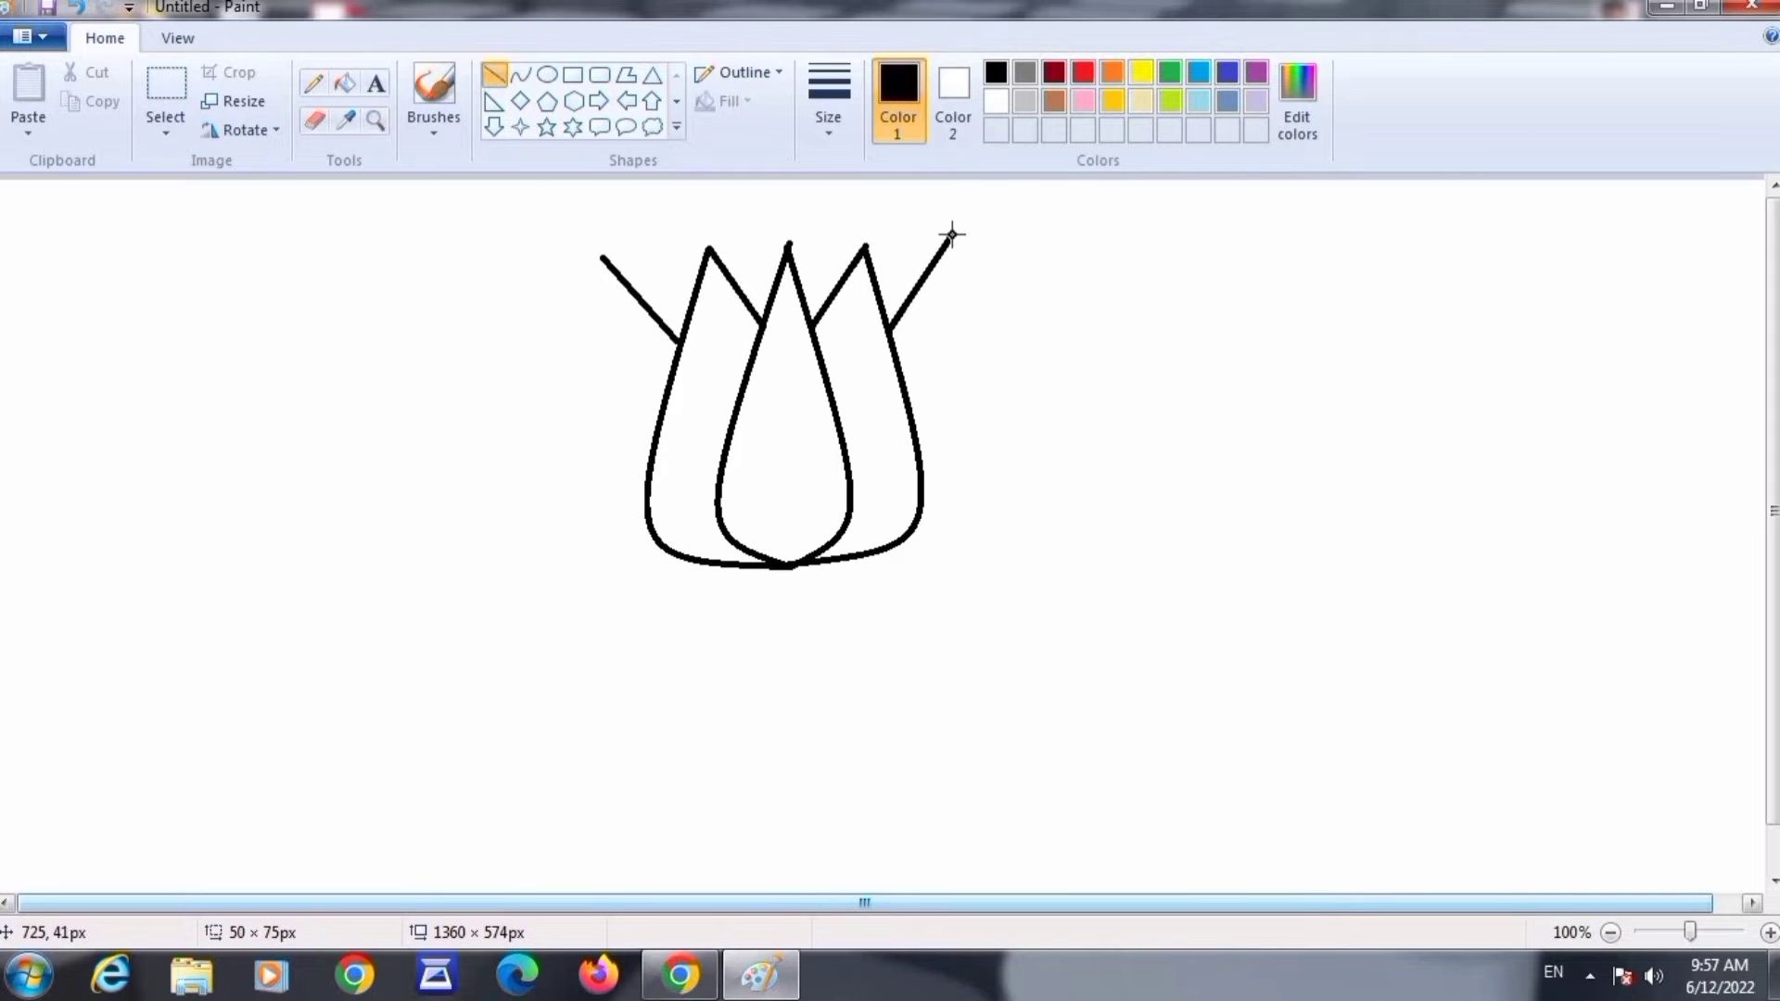
pyautogui.click(523, 76)
pyautogui.moveTo(954, 238)
pyautogui.mouseDown()
pyautogui.moveTo(930, 330)
pyautogui.moveTo(784, 566)
pyautogui.mouseUp()
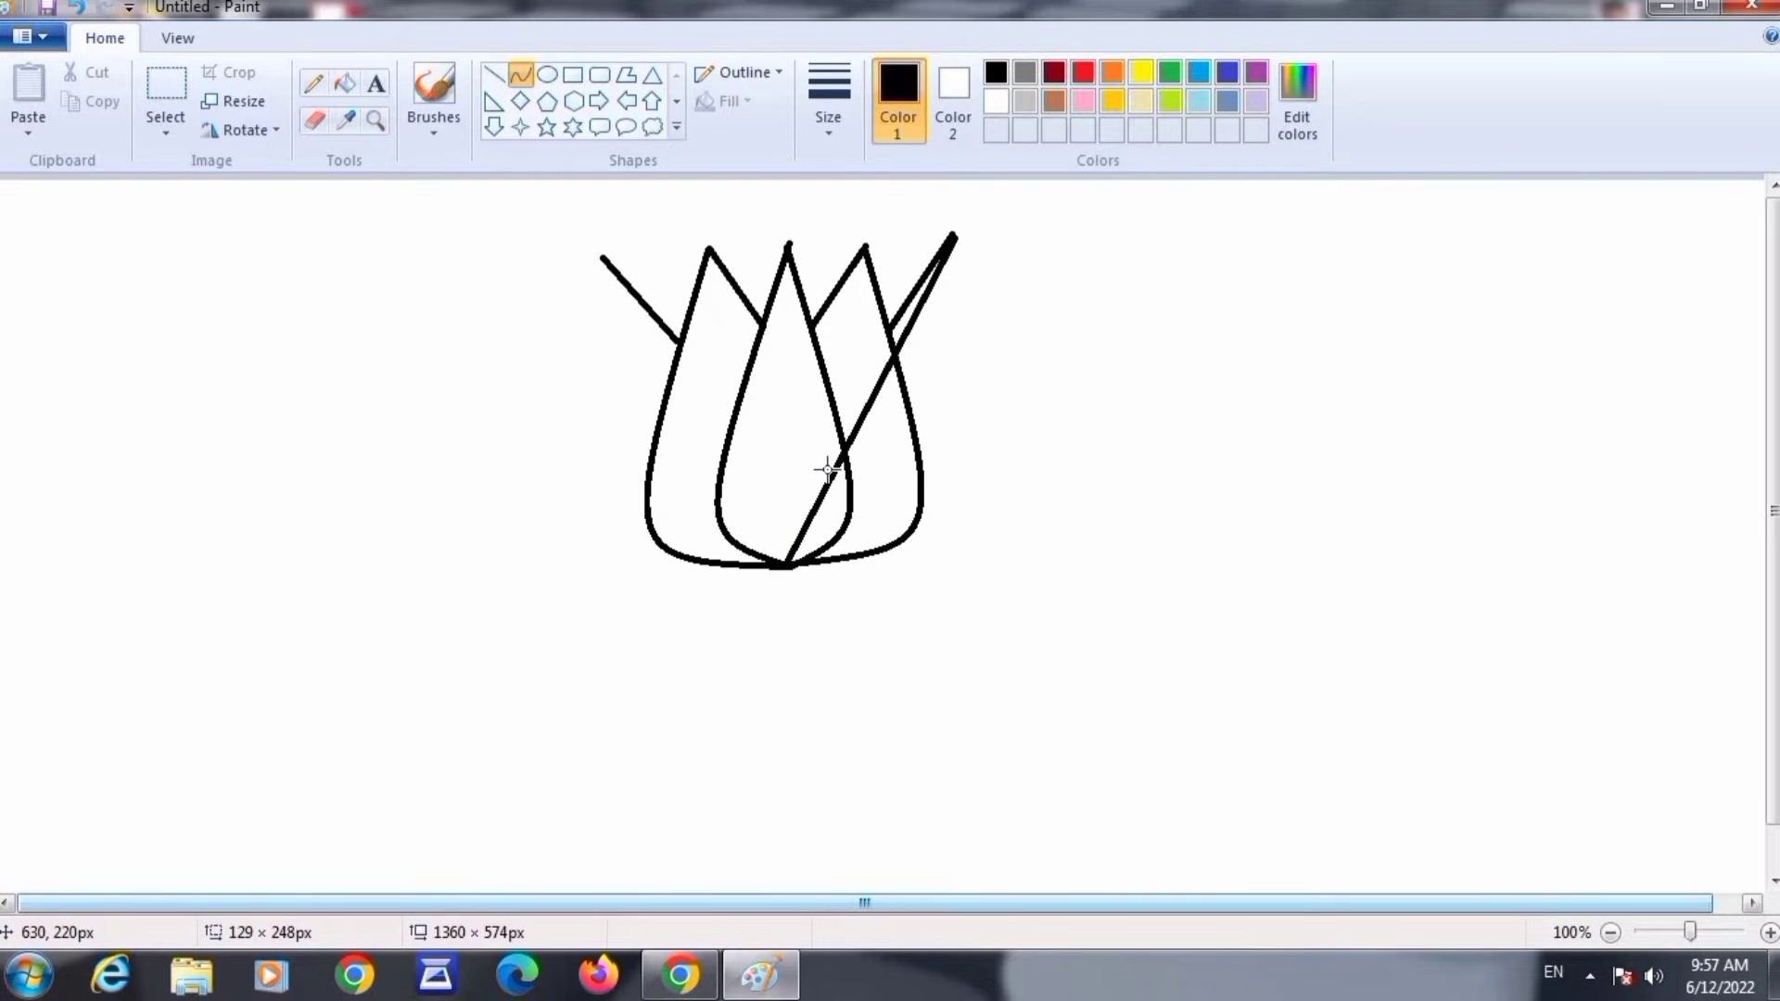
pyautogui.moveTo(831, 468); pyautogui.dragTo(1029, 557)
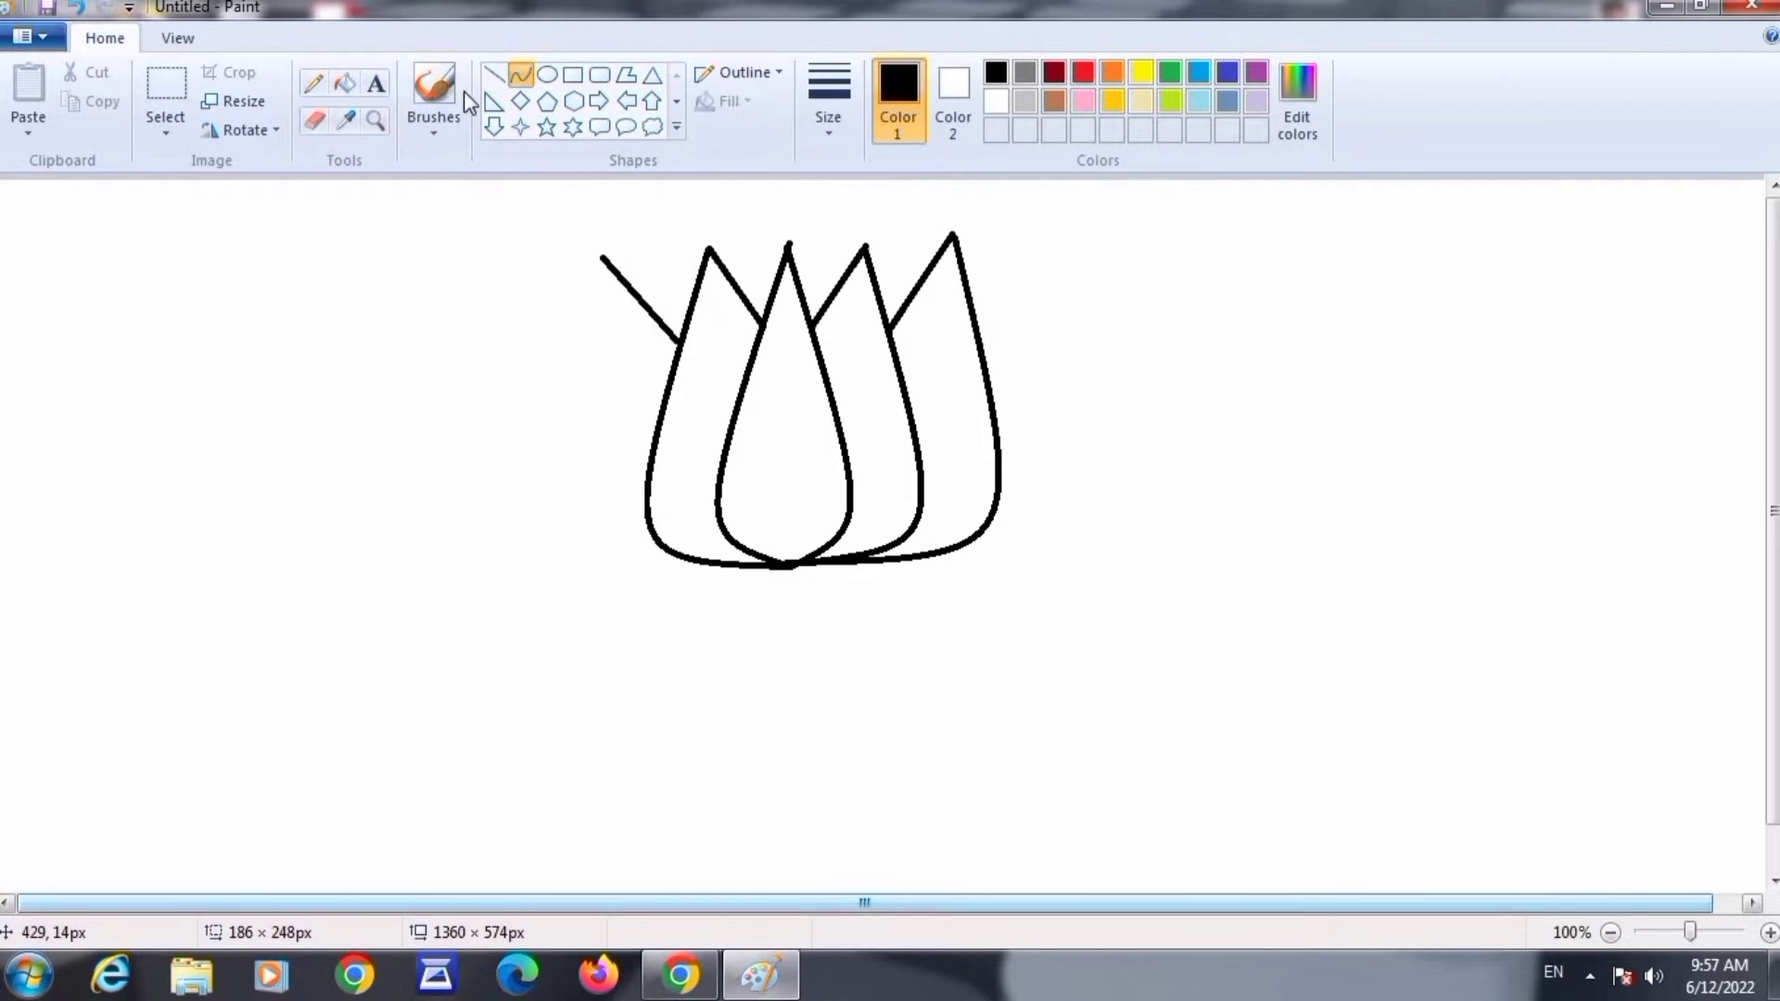
pyautogui.click(517, 80)
pyautogui.moveTo(601, 260); pyautogui.dragTo(792, 574)
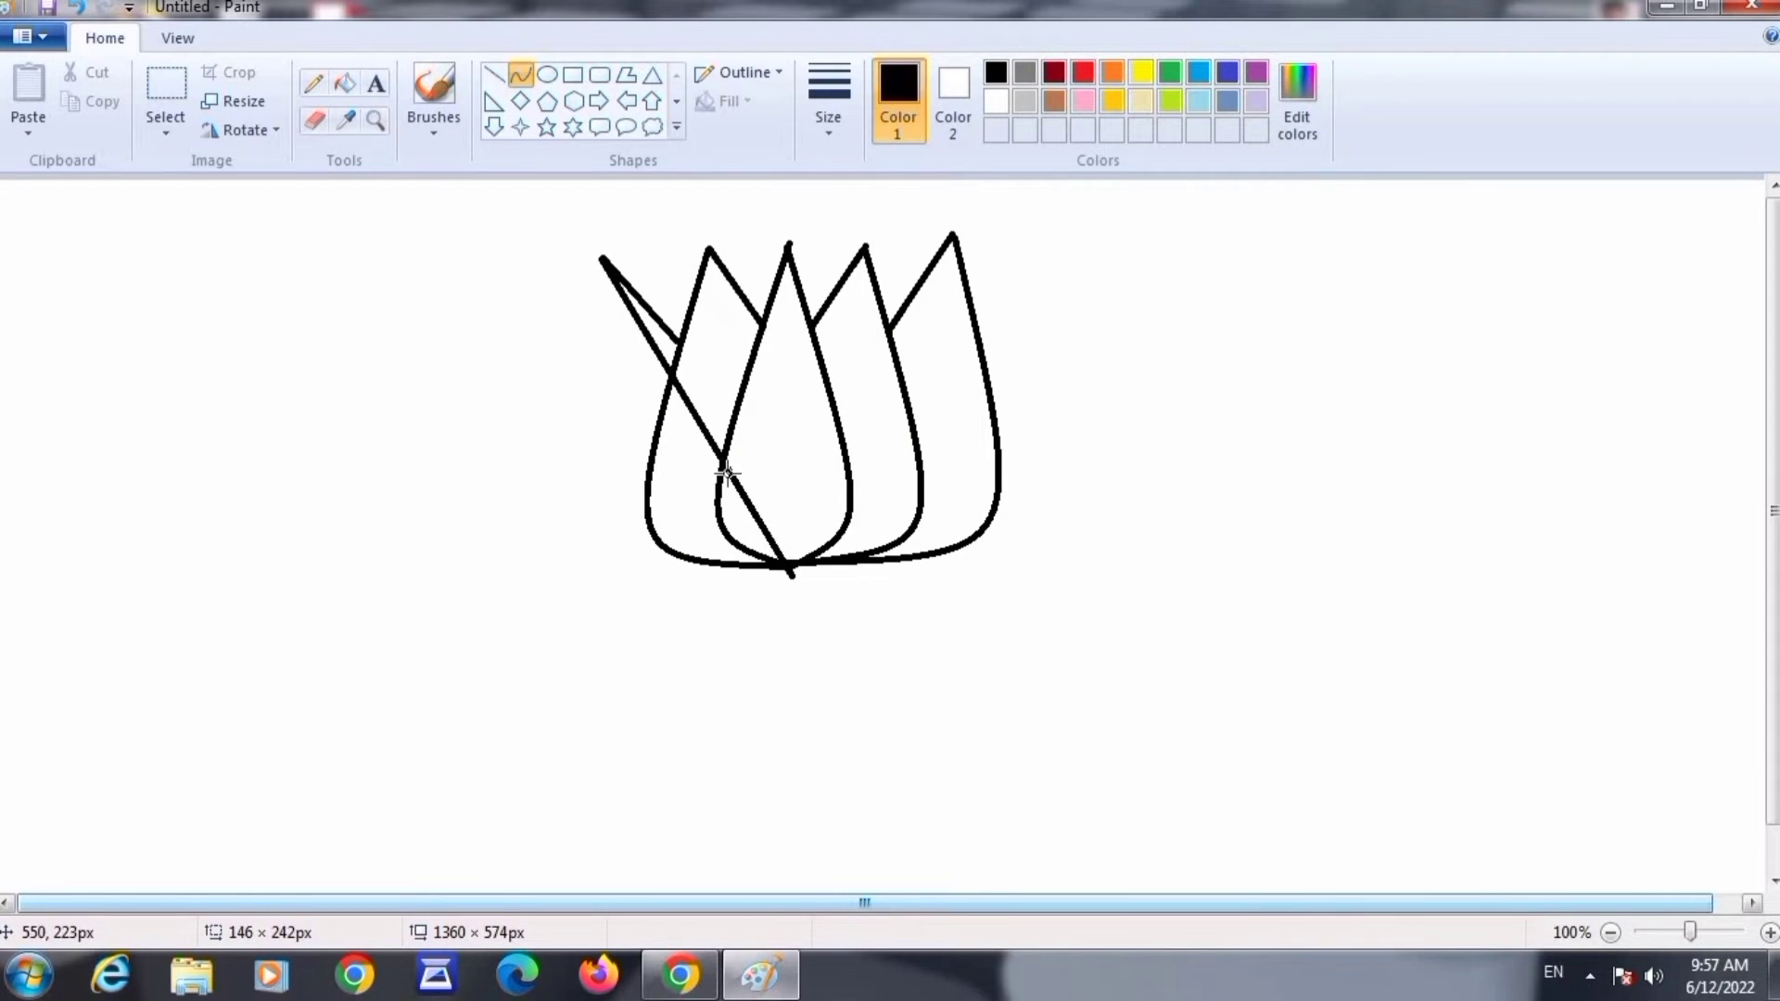
pyautogui.moveTo(725, 473); pyautogui.dragTo(547, 560)
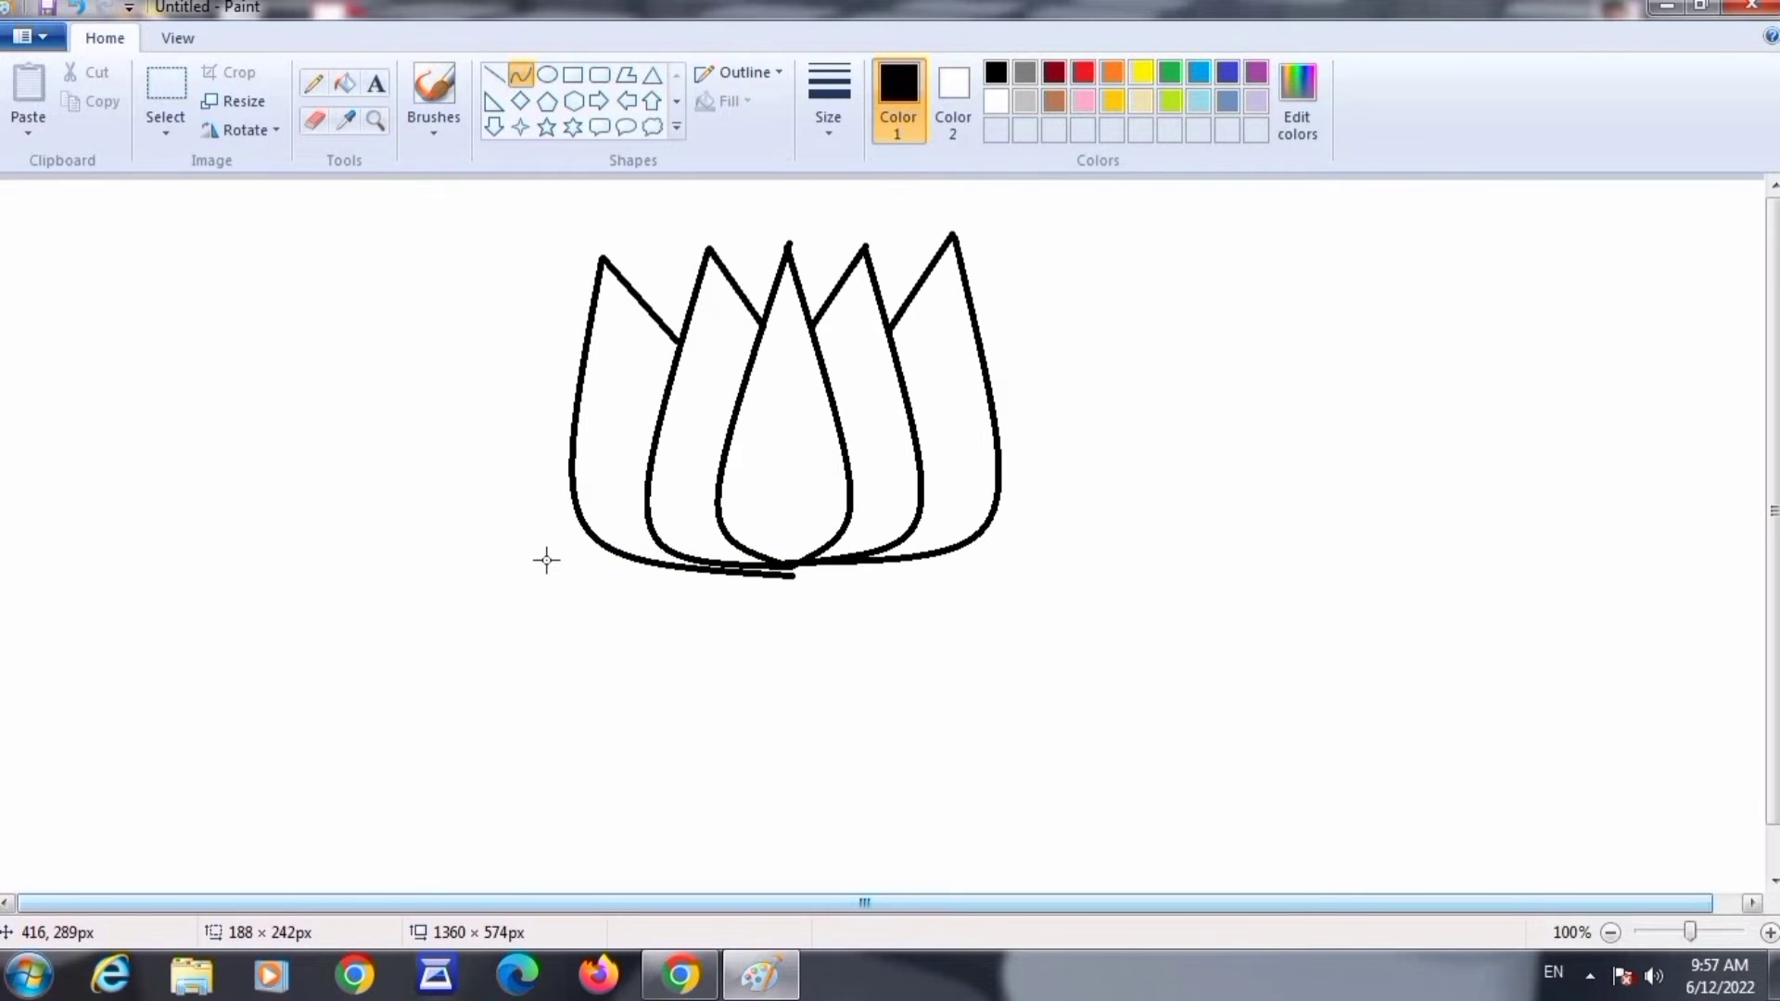
pyautogui.moveTo(760, 572); pyautogui.dragTo(769, 565)
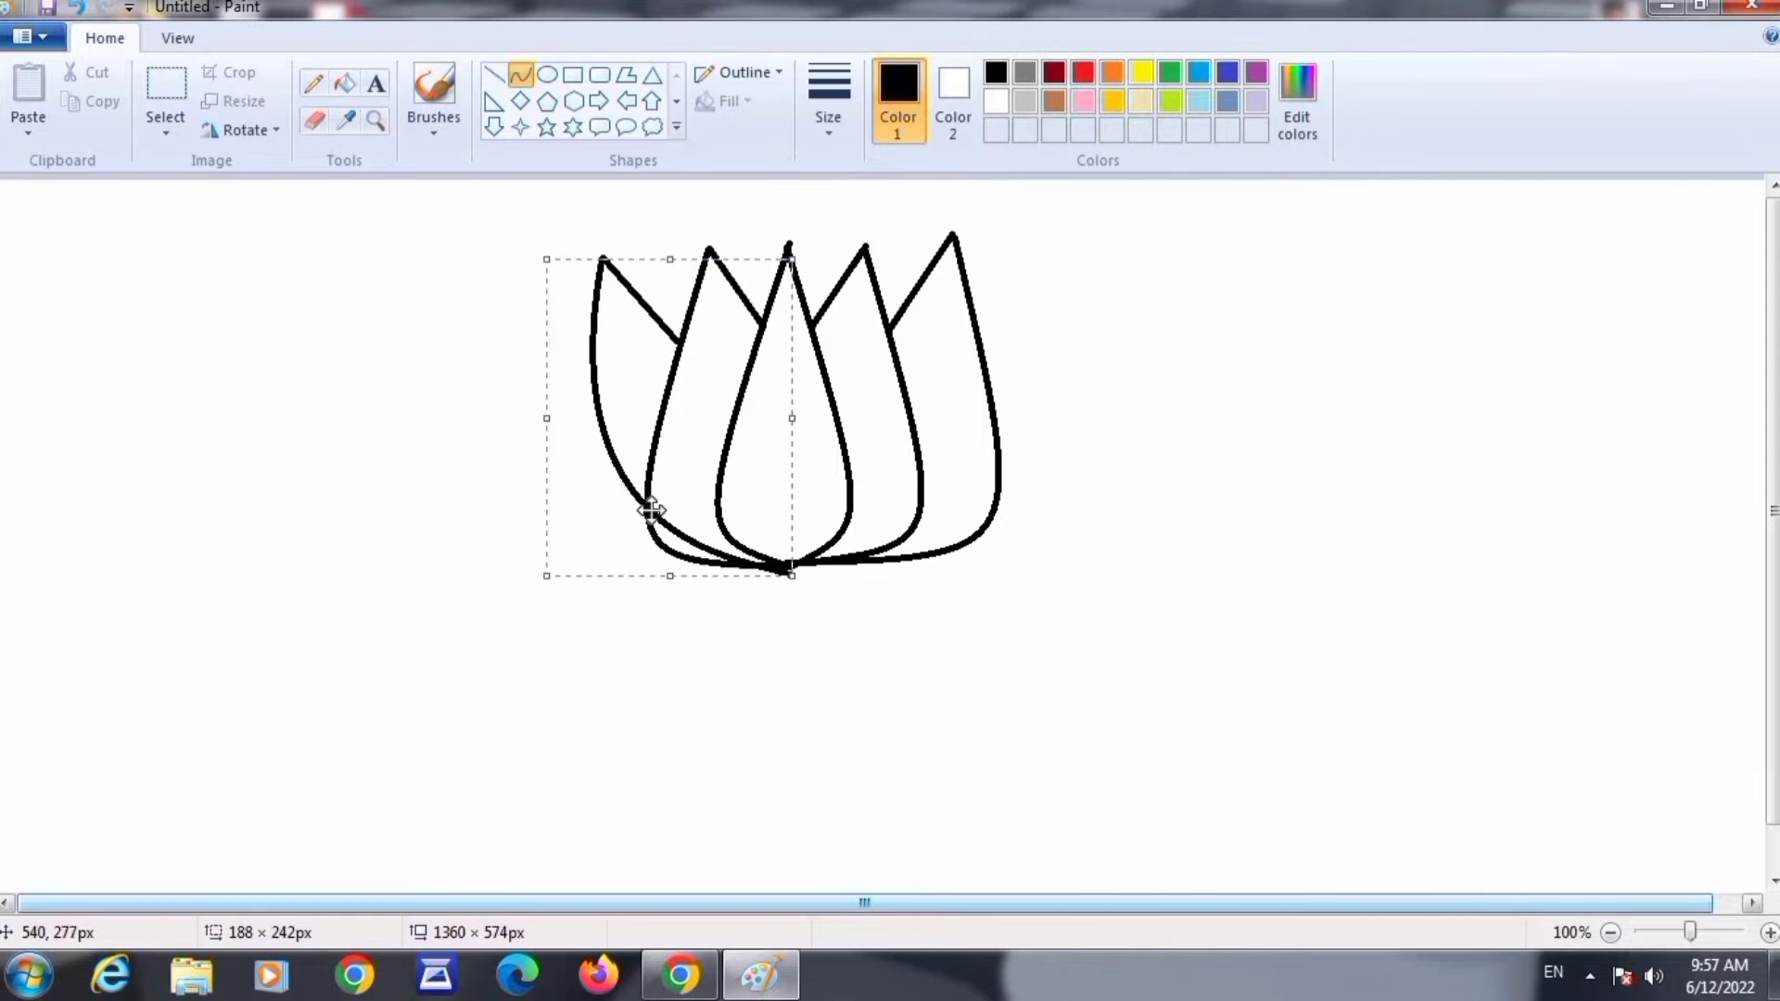
pyautogui.moveTo(542, 452); pyautogui.dragTo(552, 492)
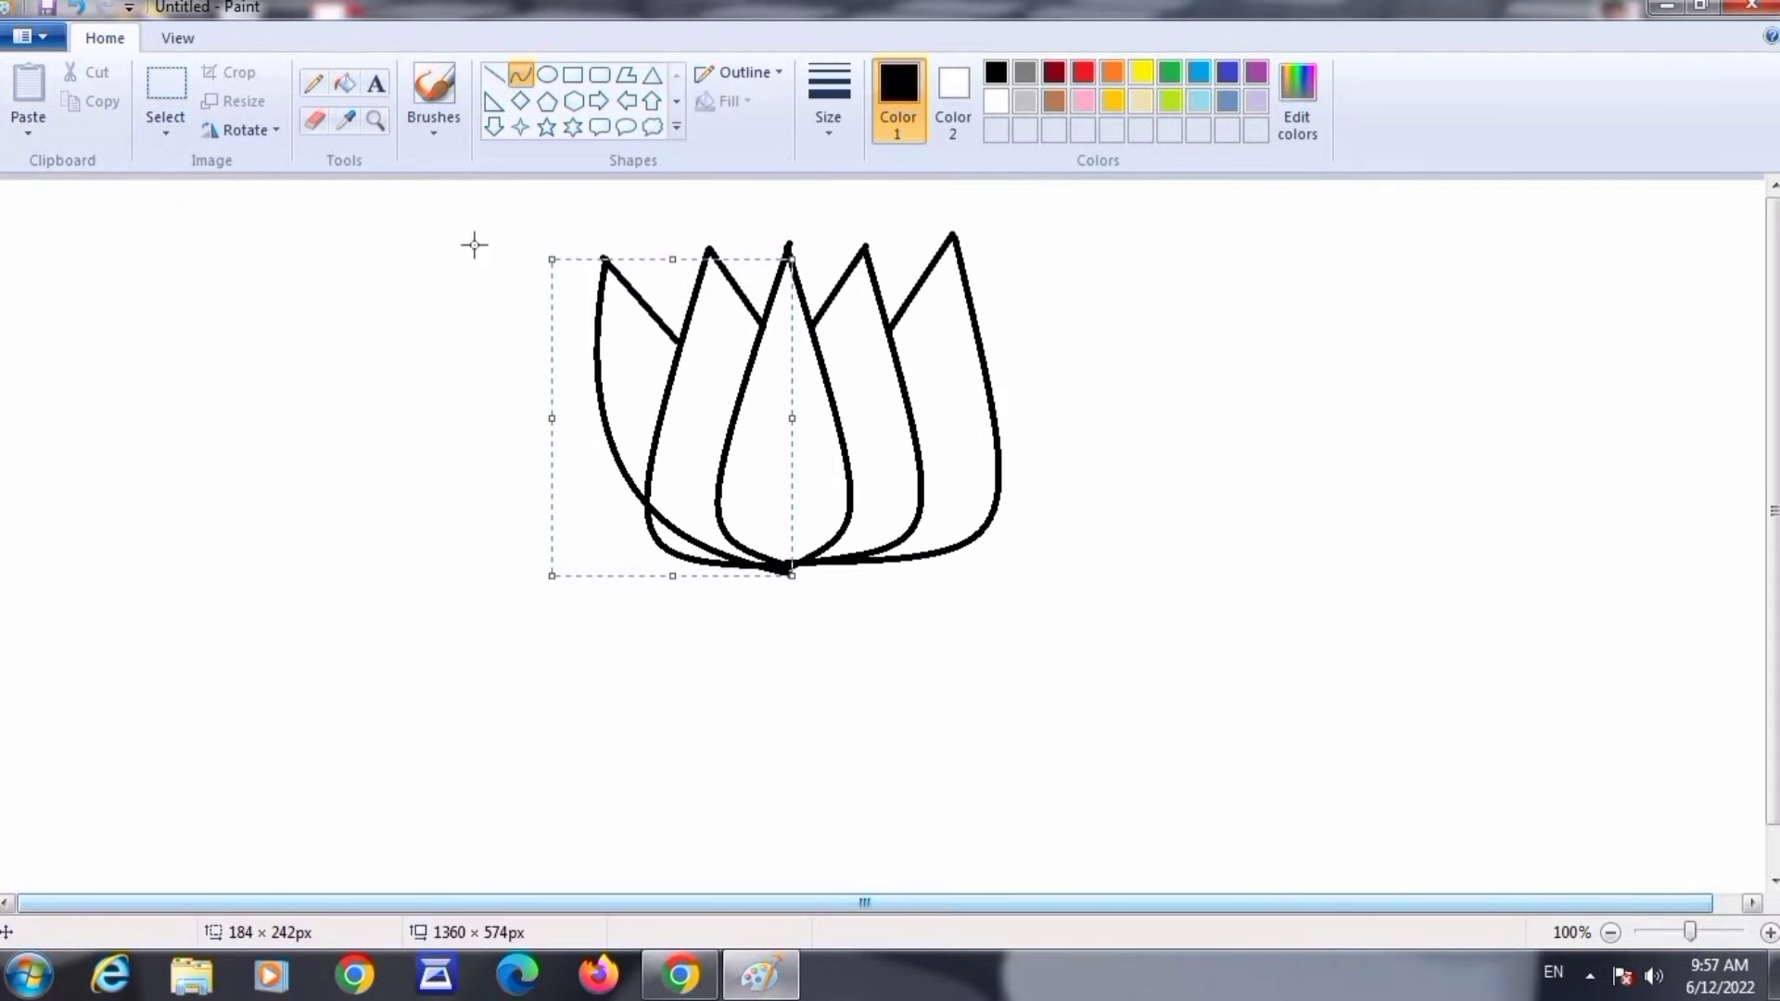
pyautogui.hotkey('ctrl', 'z')
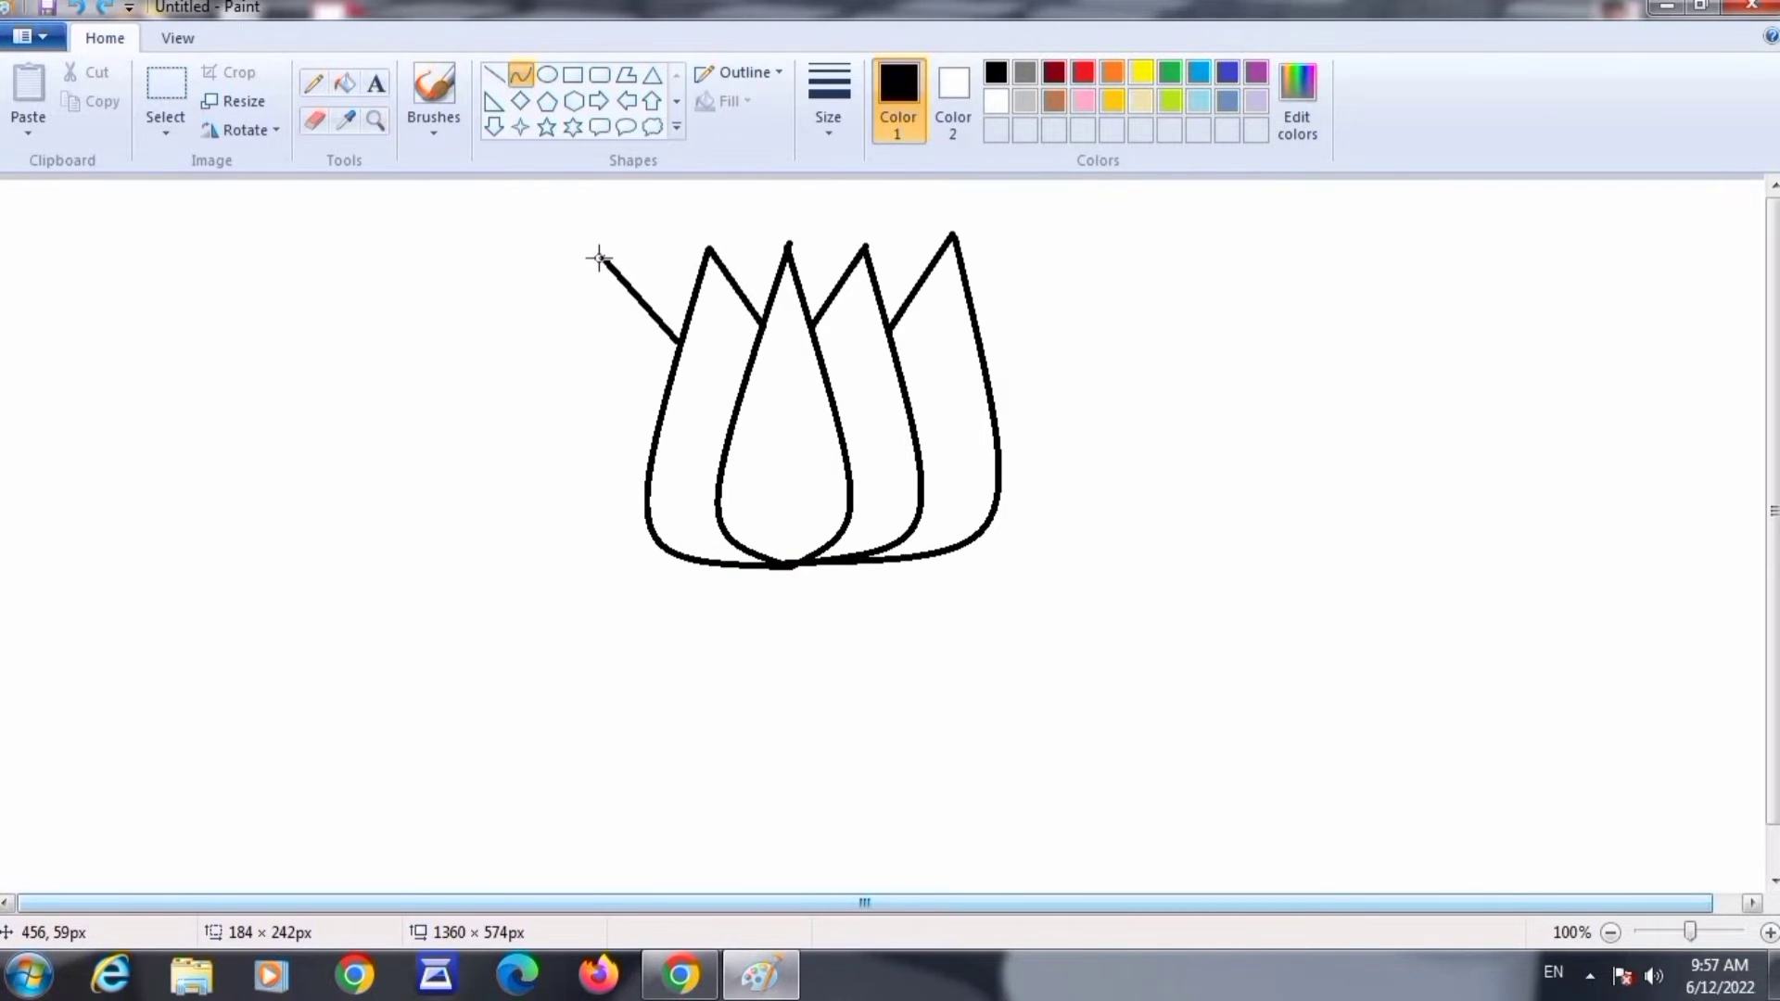
# Close the leftmost petal with a curved outer edge to the flower's base, and draw an S-curved stem about 221 px long below it.
pyautogui.moveTo(599, 259); pyautogui.dragTo(793, 563)
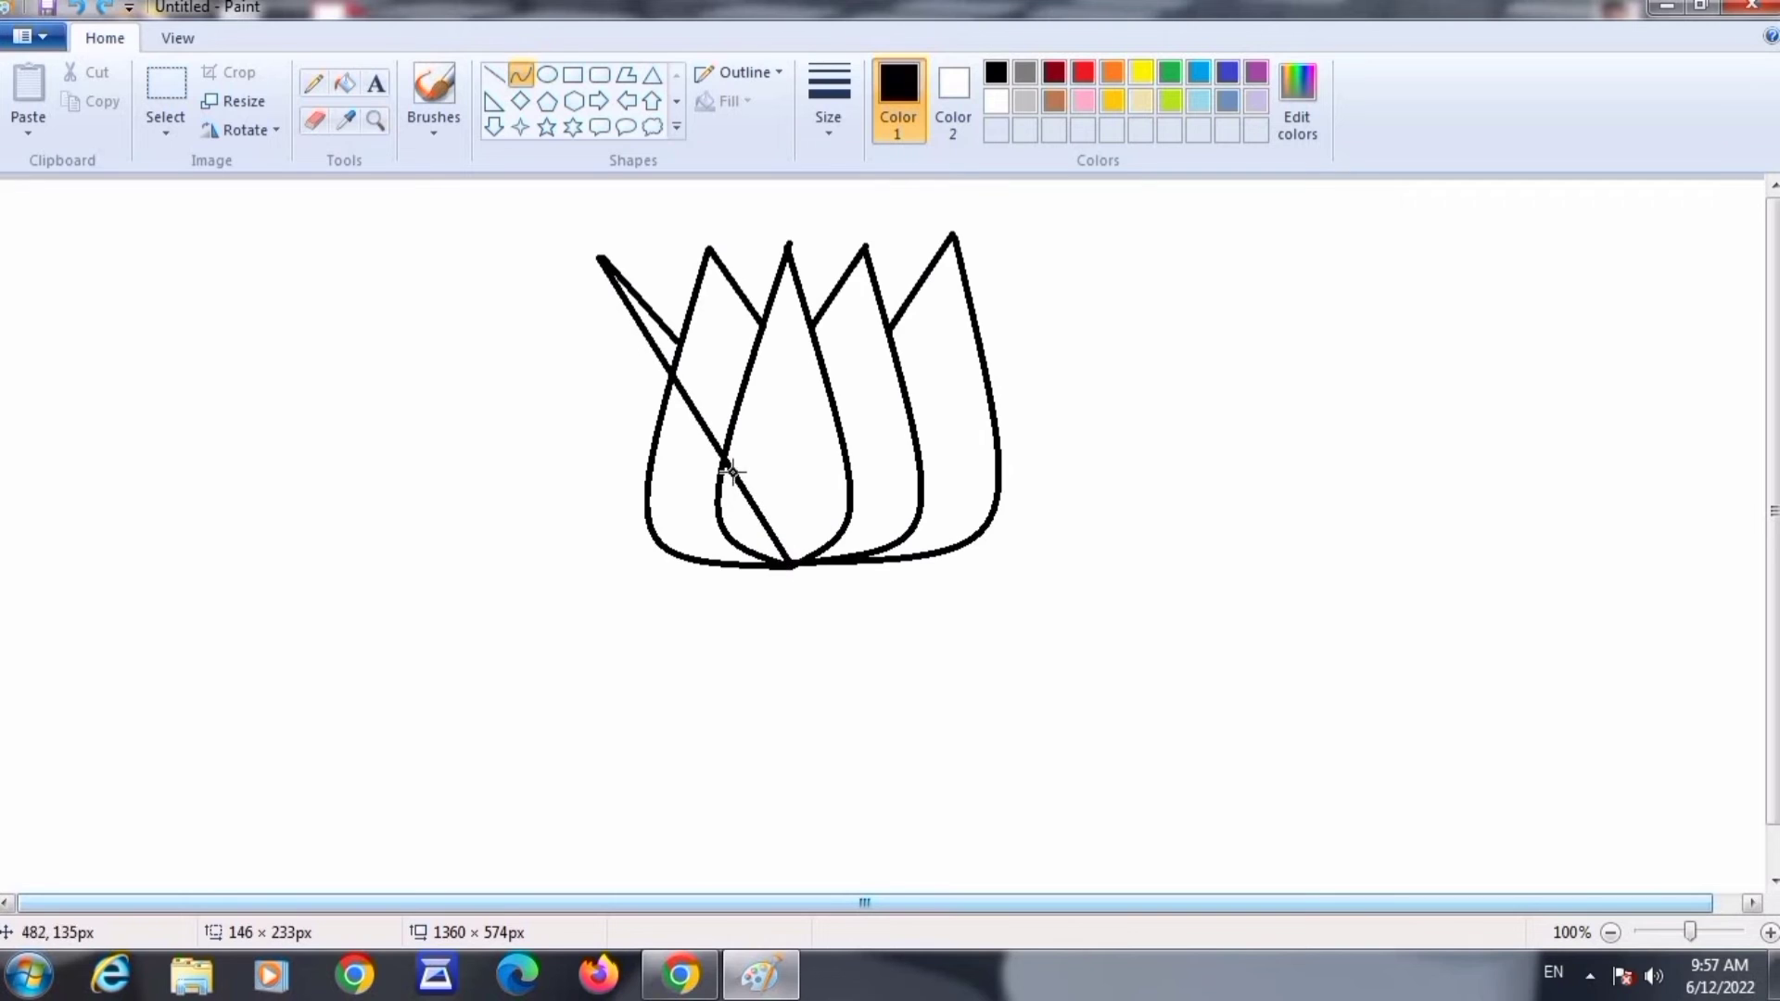
pyautogui.moveTo(722, 472); pyautogui.dragTo(570, 582)
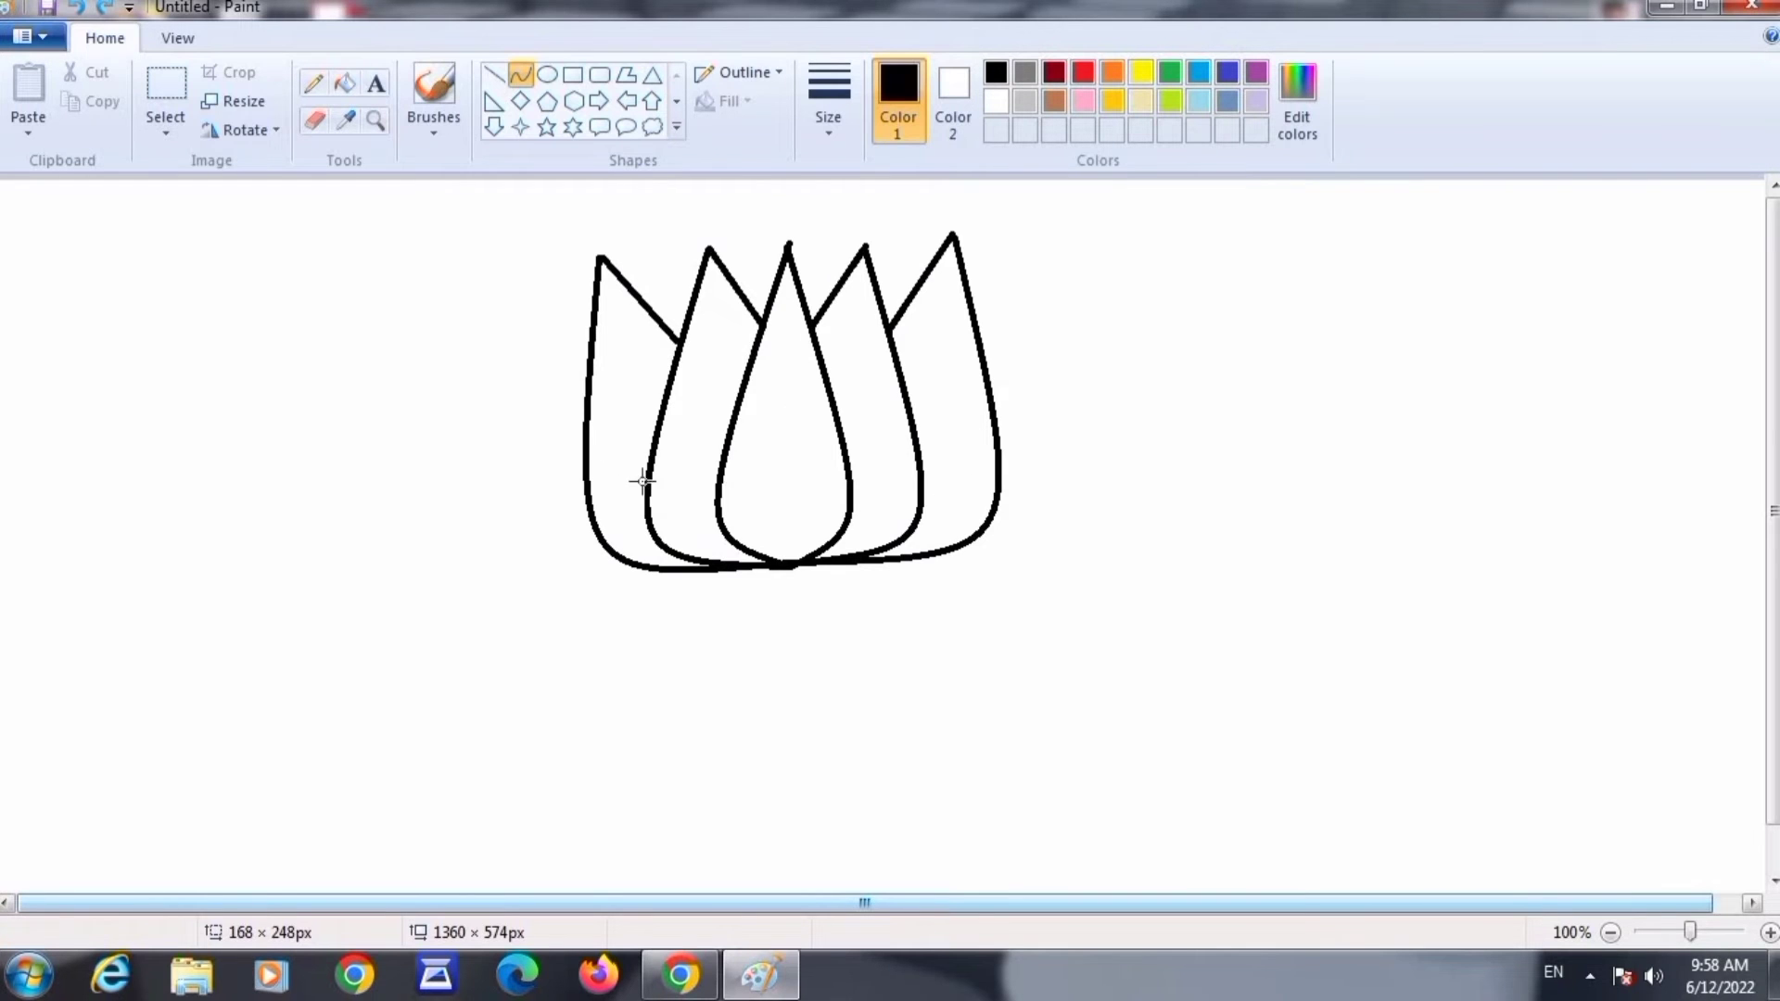
pyautogui.click(519, 82)
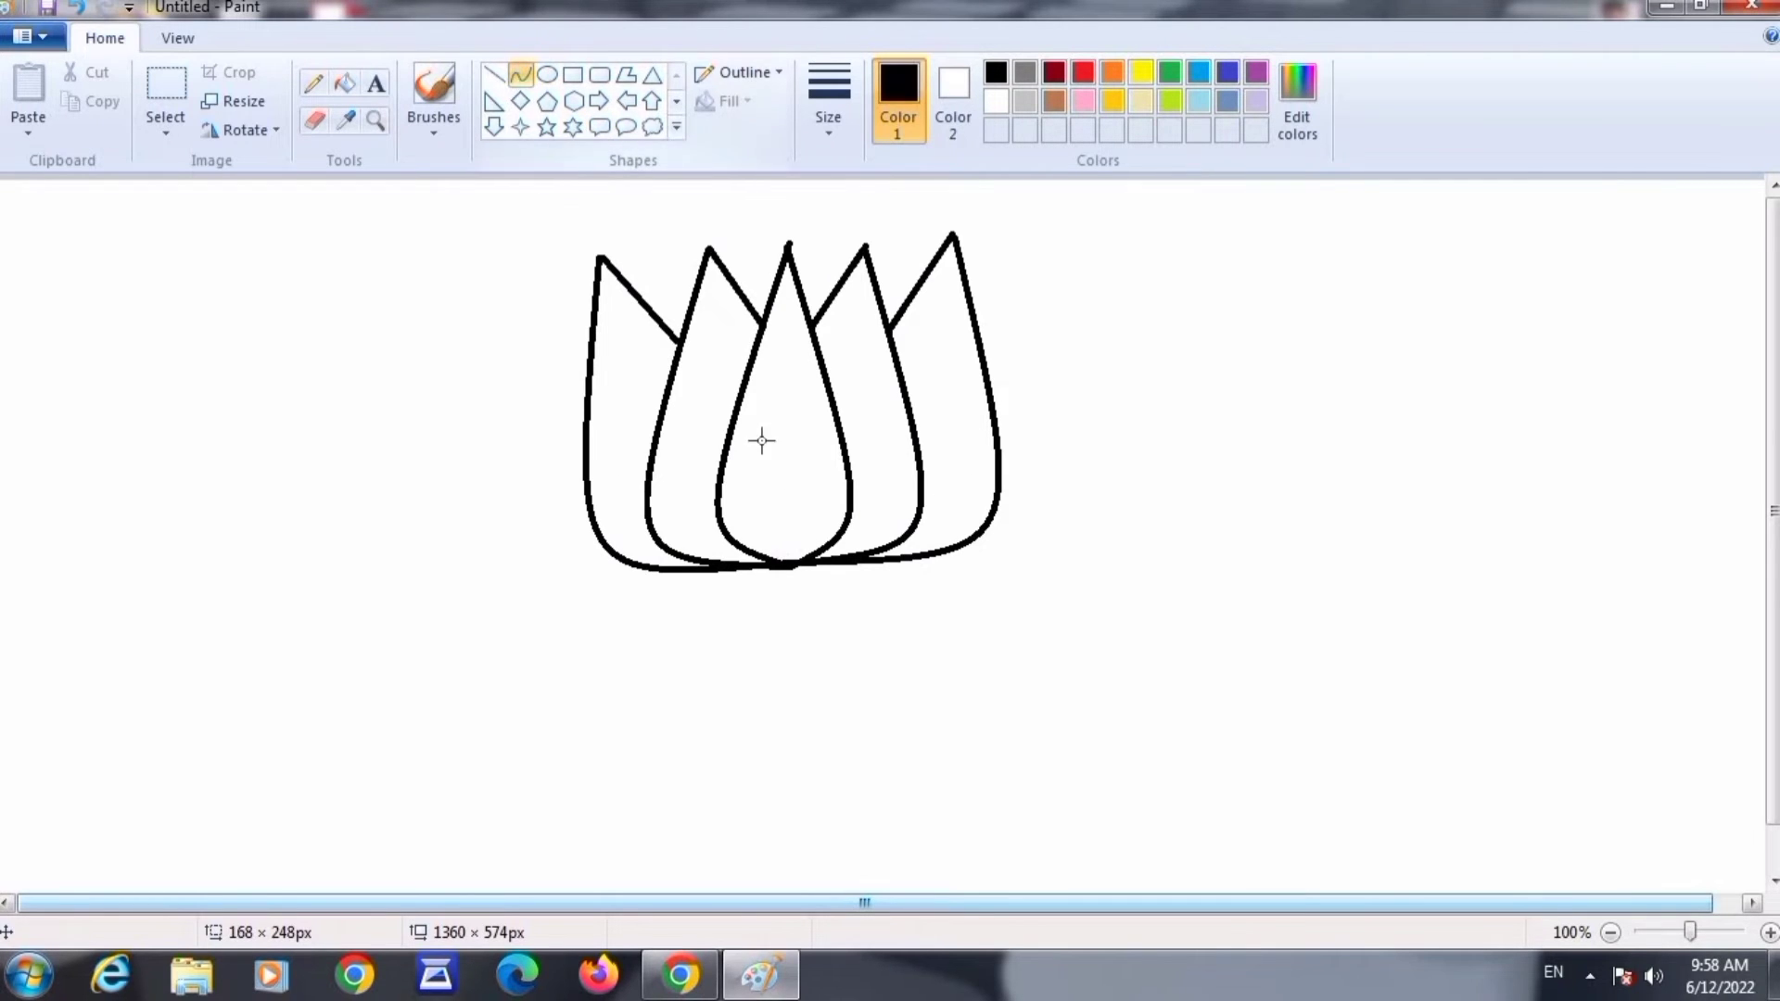
pyautogui.moveTo(785, 565); pyautogui.dragTo(779, 856)
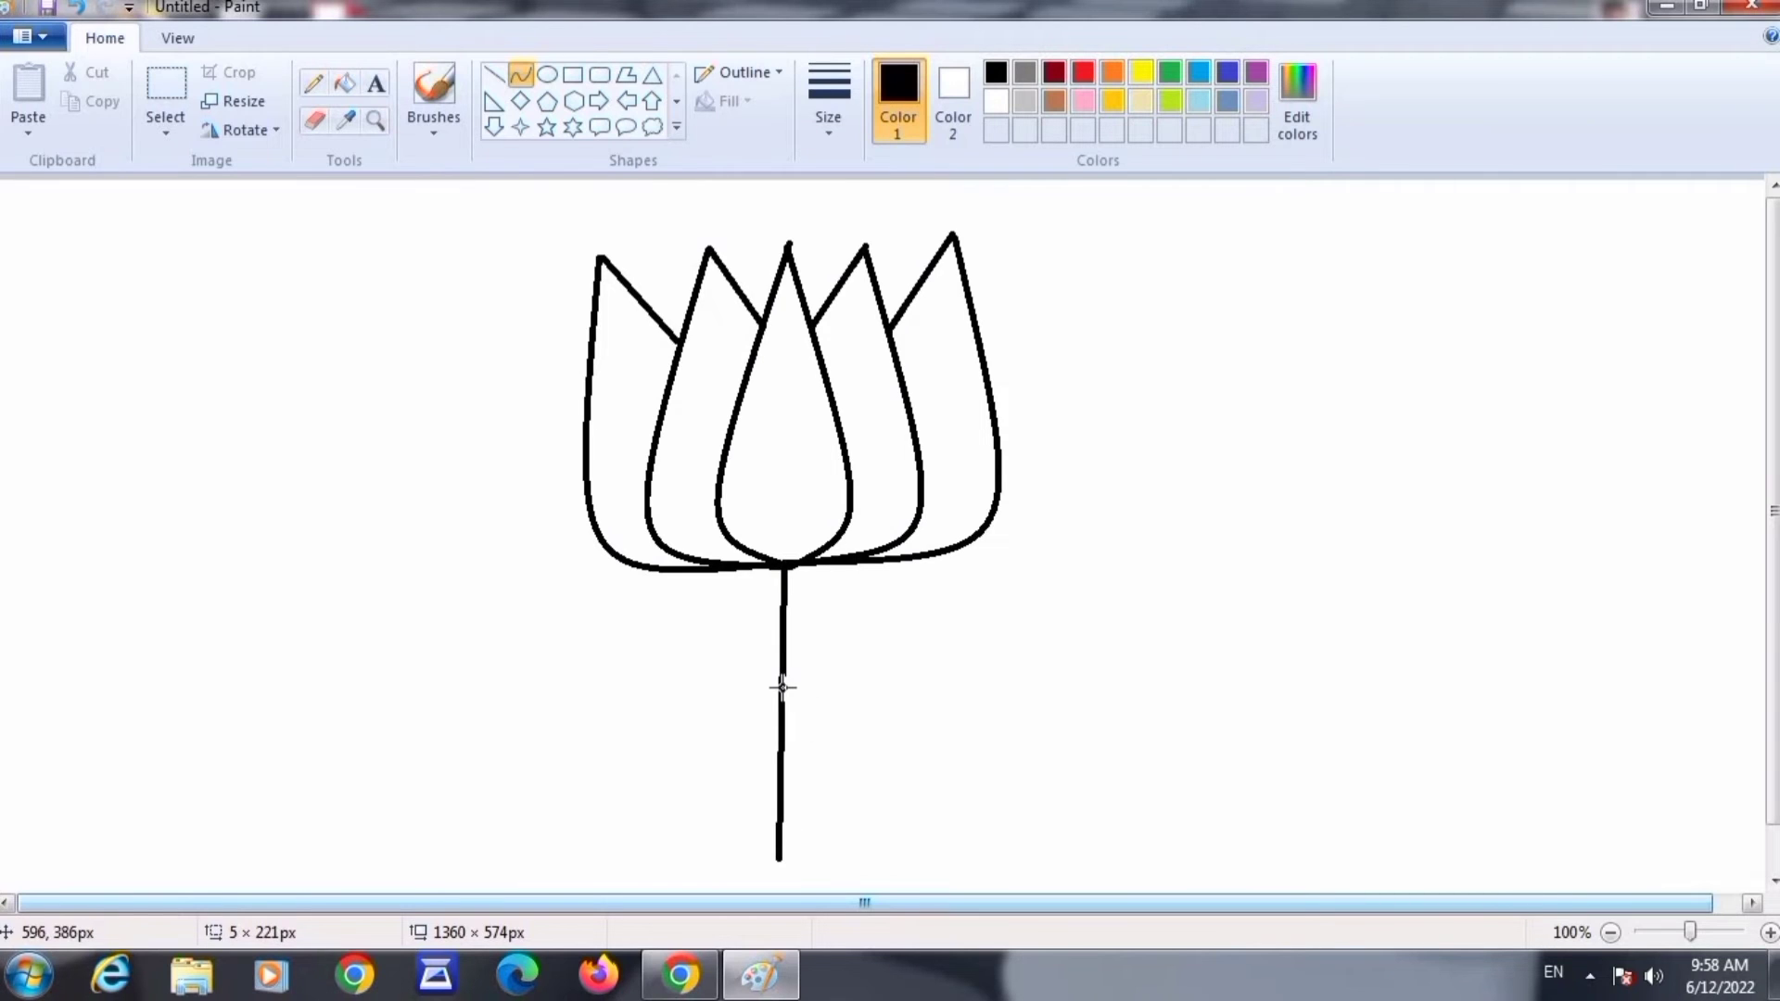
pyautogui.moveTo(782, 686); pyautogui.dragTo(729, 667)
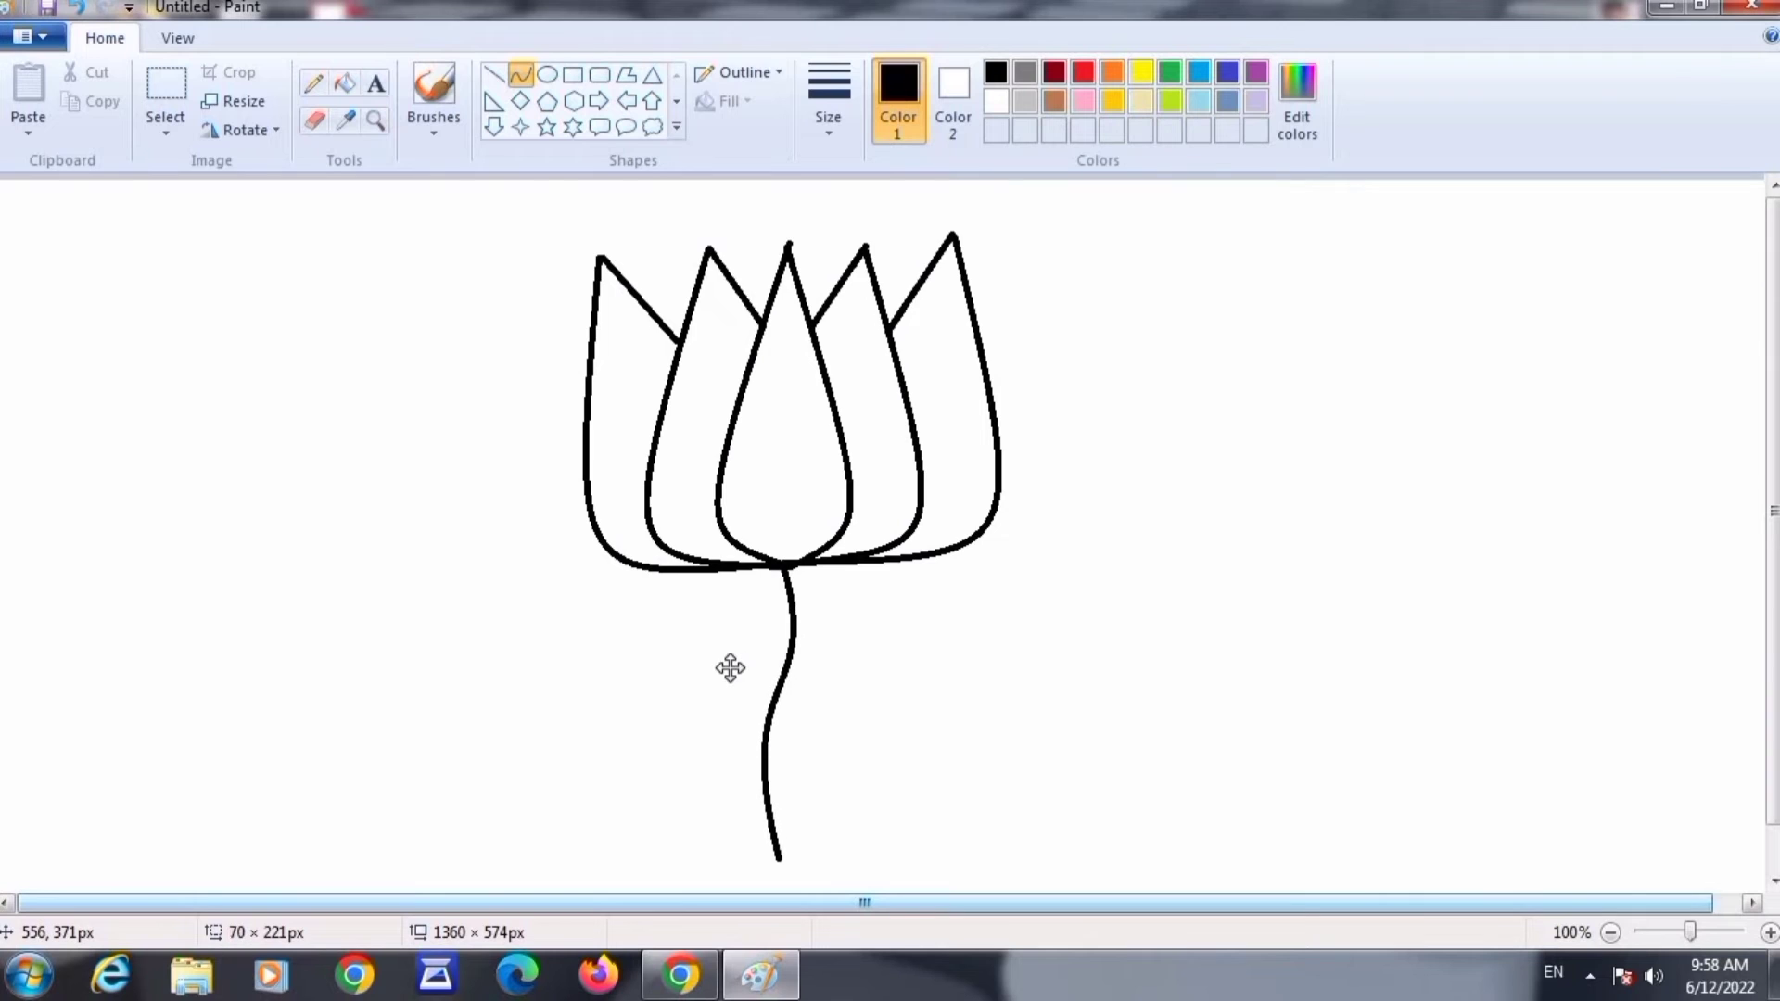
pyautogui.click(1027, 692)
# Draw a pointed leaf about 118 × 107 px to the left of the stem from two curves bent in opposite directions.
pyautogui.click(494, 74)
pyautogui.moveTo(778, 564); pyautogui.dragTo(623, 709)
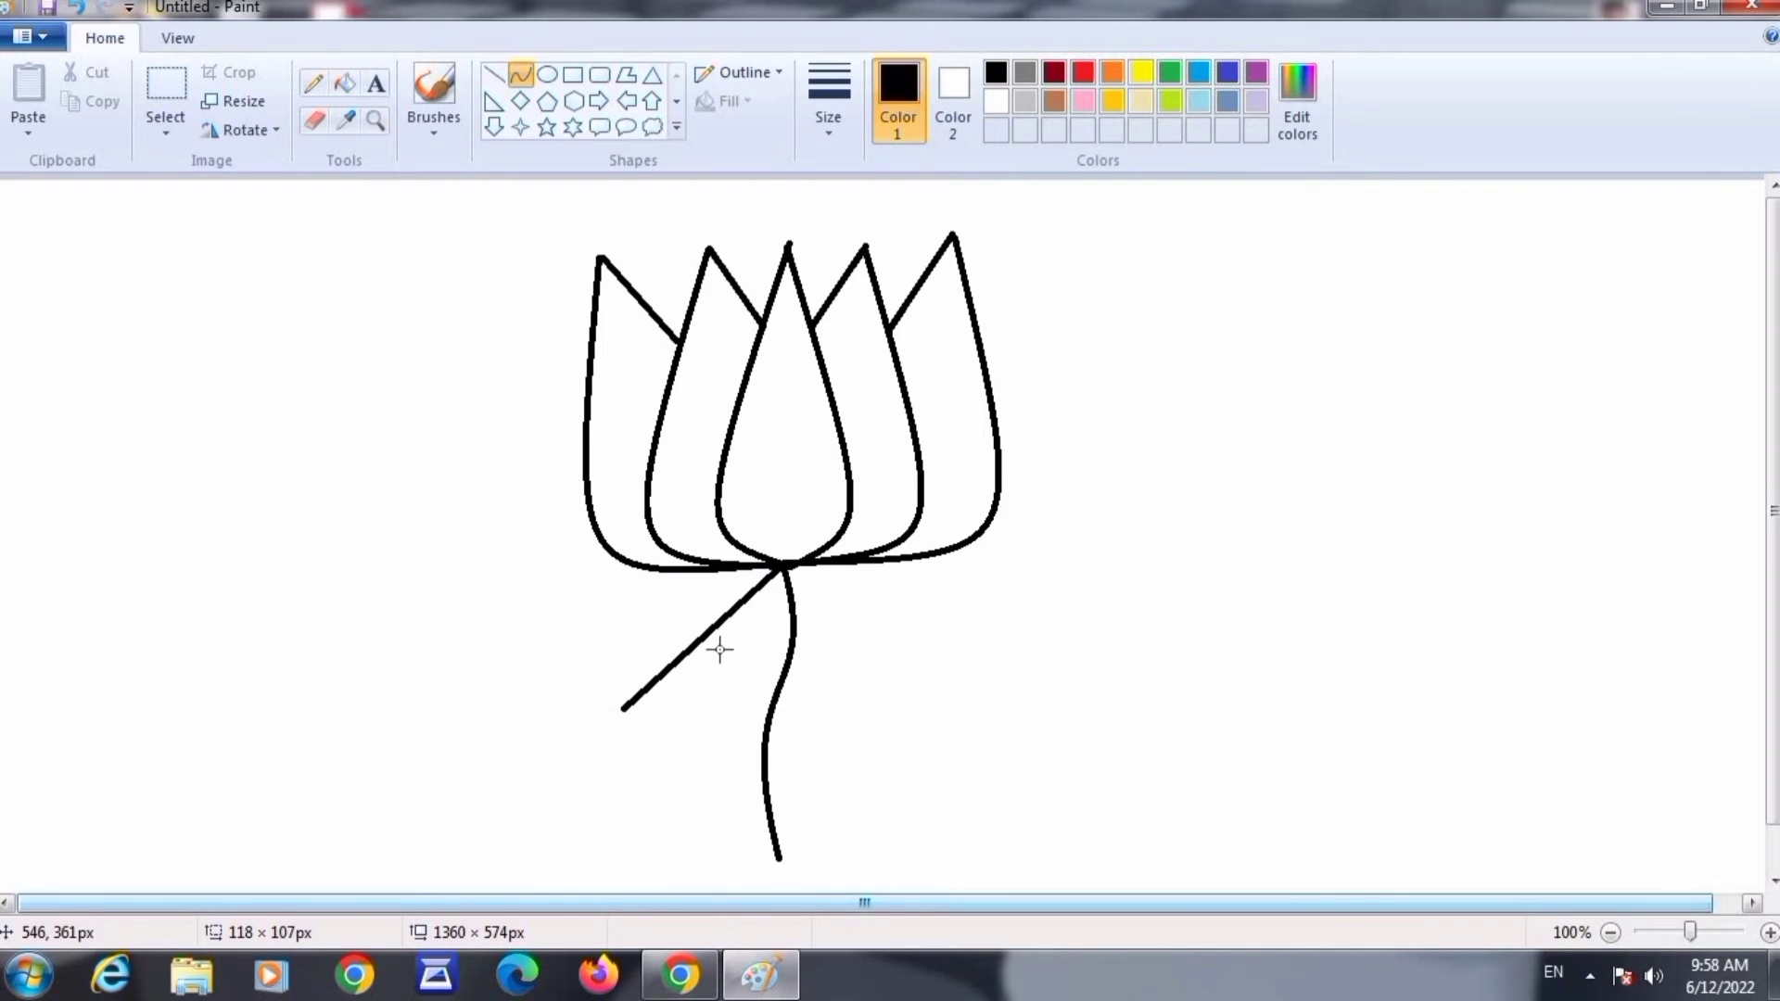
pyautogui.moveTo(711, 631); pyautogui.dragTo(652, 604)
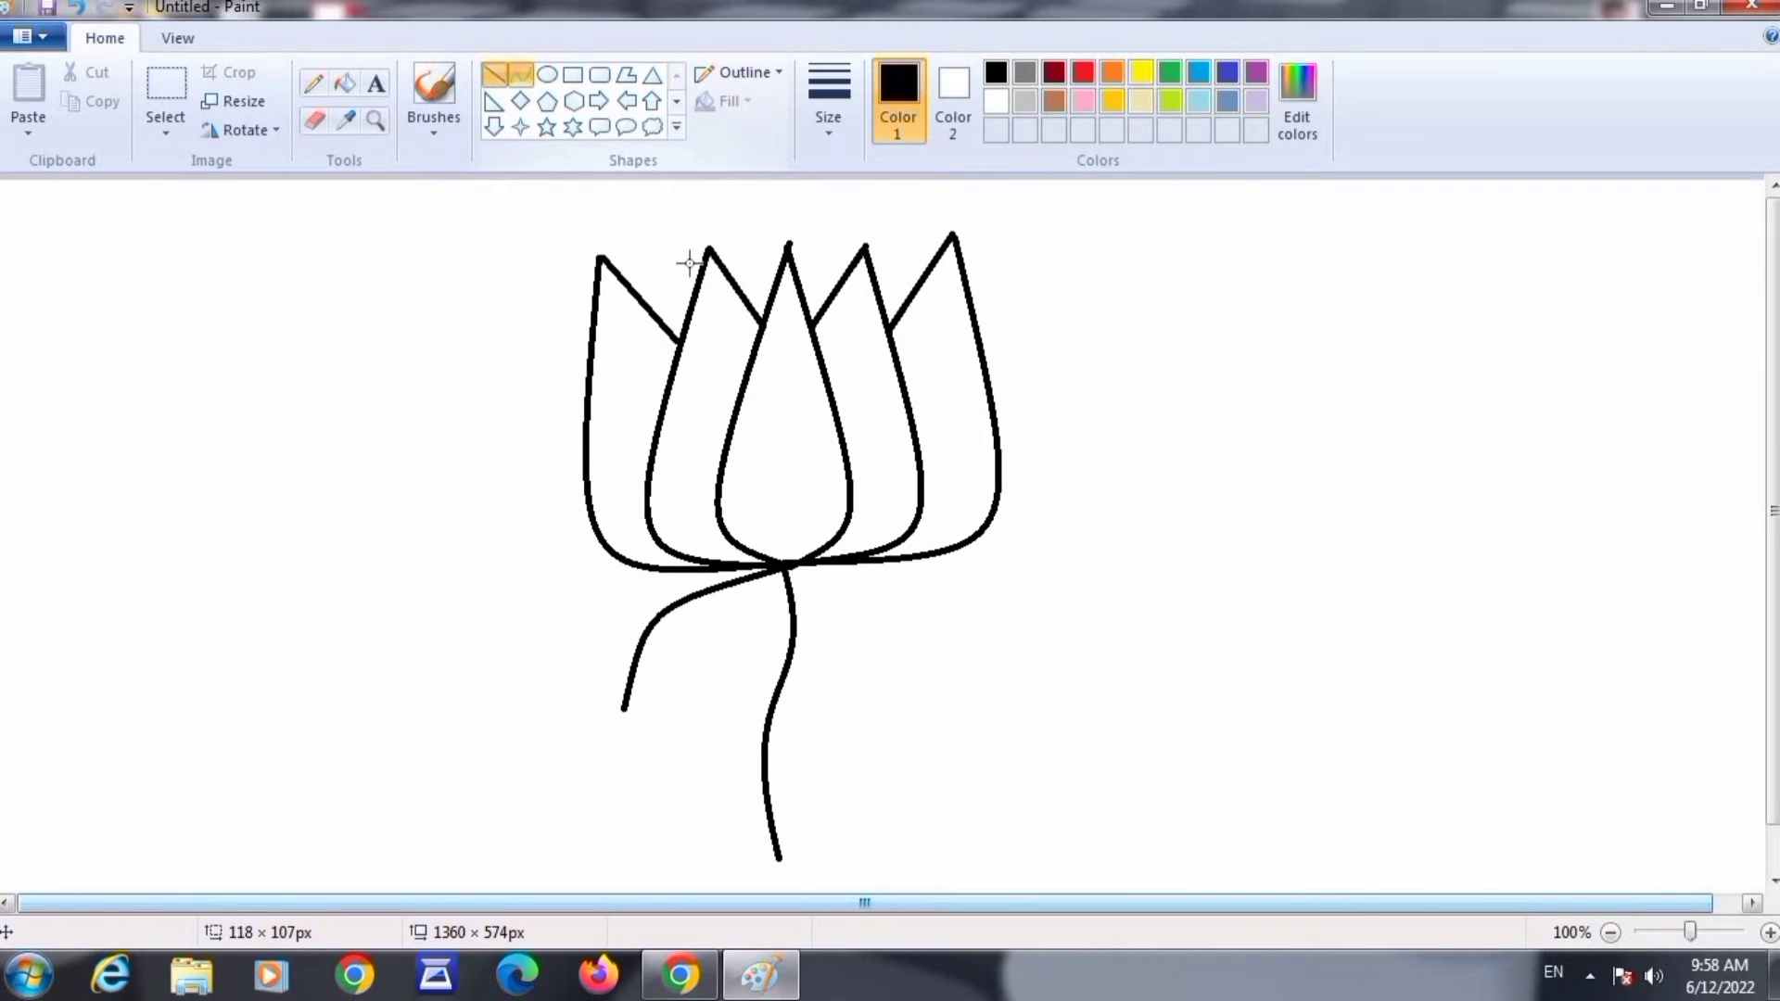
pyautogui.click(742, 610)
pyautogui.moveTo(741, 611); pyautogui.dragTo(624, 709)
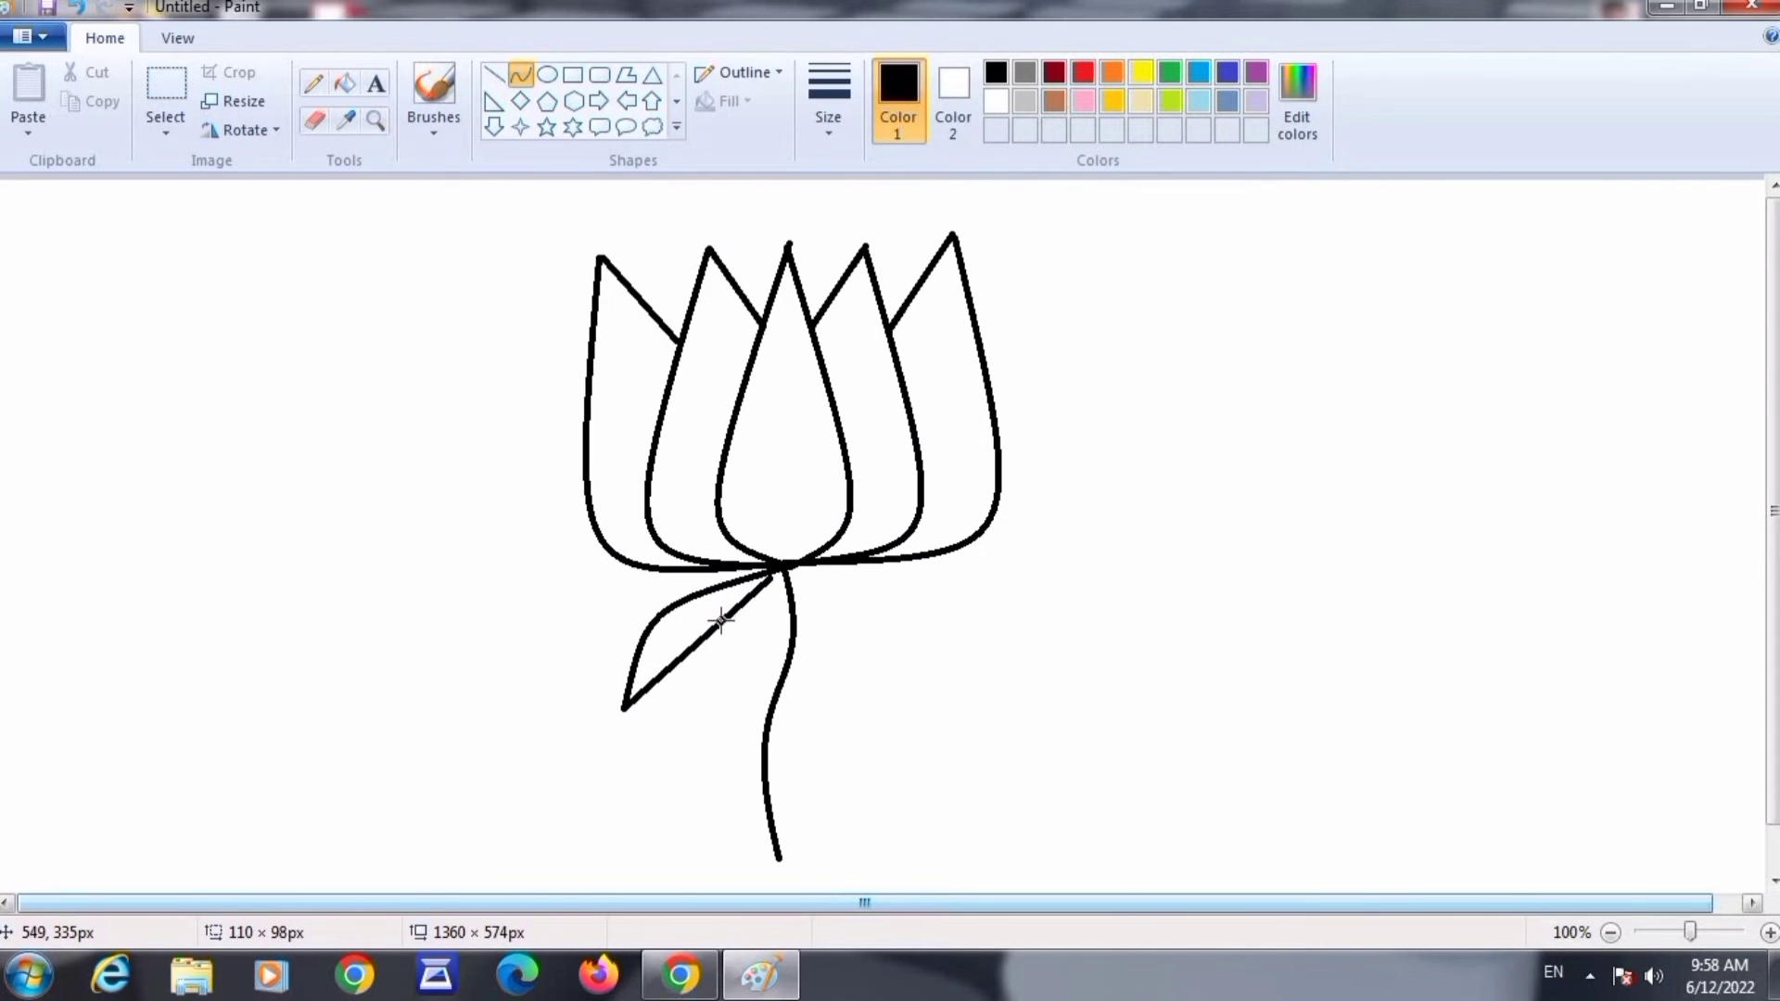
pyautogui.moveTo(722, 621); pyautogui.dragTo(759, 649)
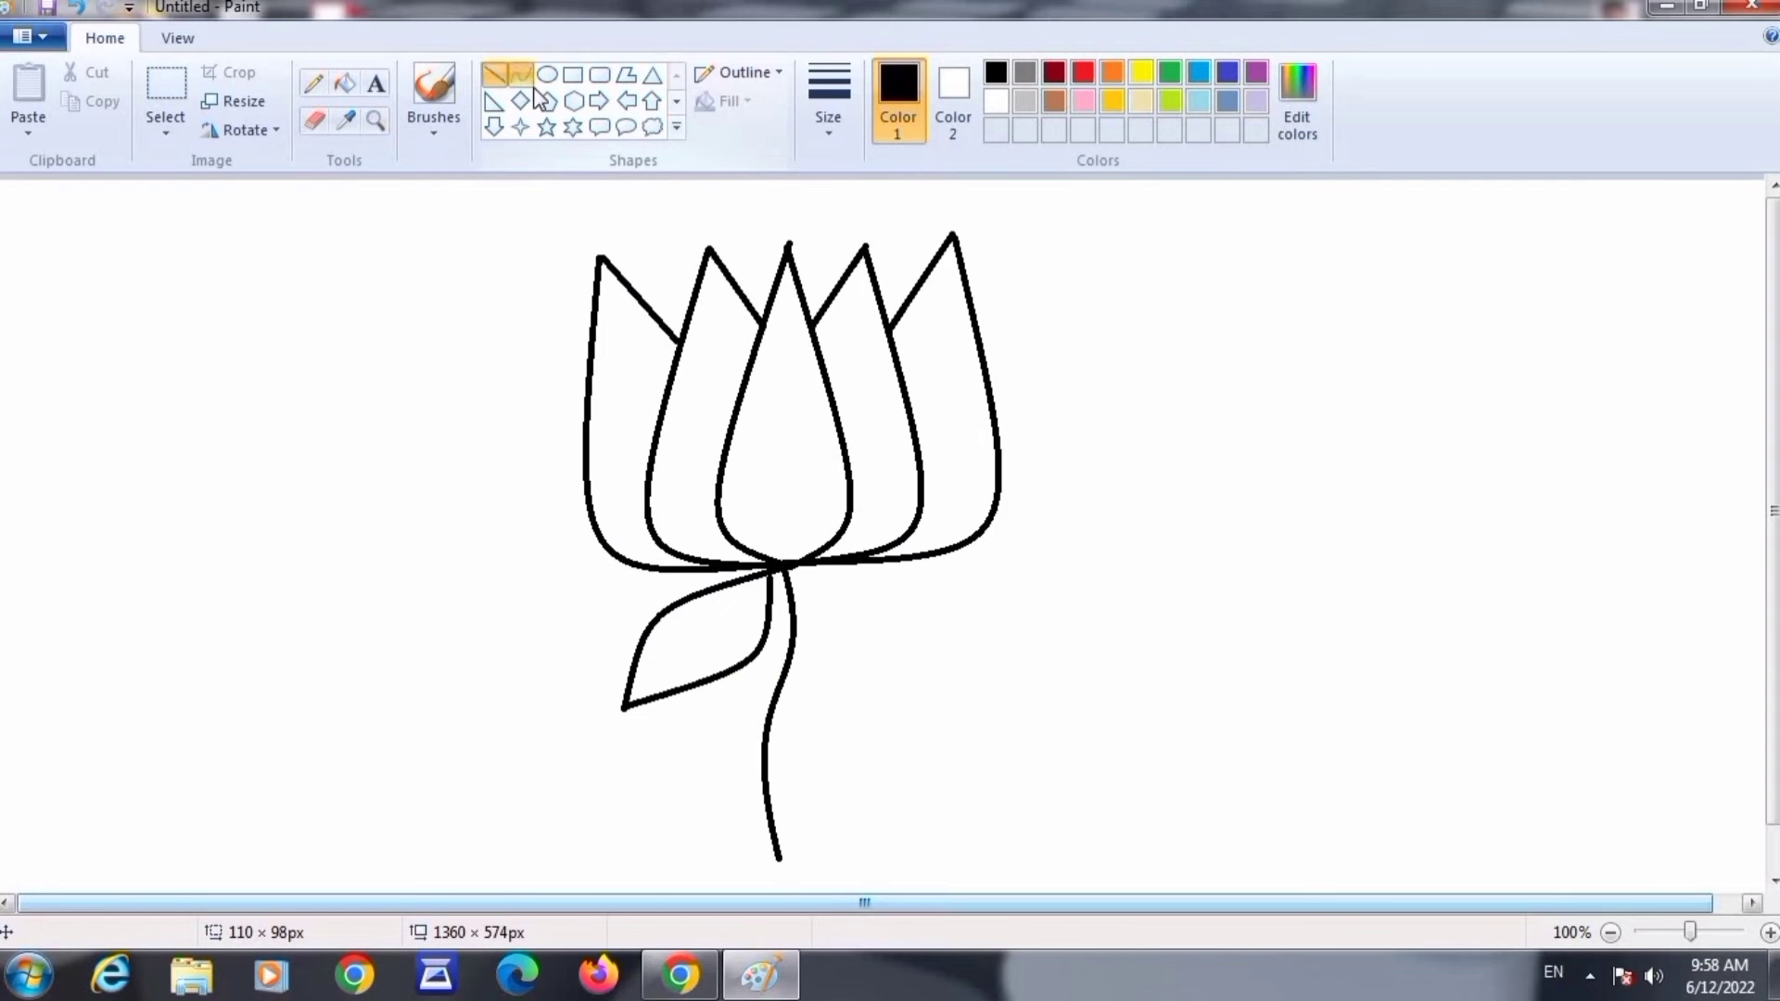
# Draw the upper edge of a leaf to the right of the stem as an upward-bent curve about 99 × 82 px.
pyautogui.moveTo(787, 572); pyautogui.dragTo(918, 680)
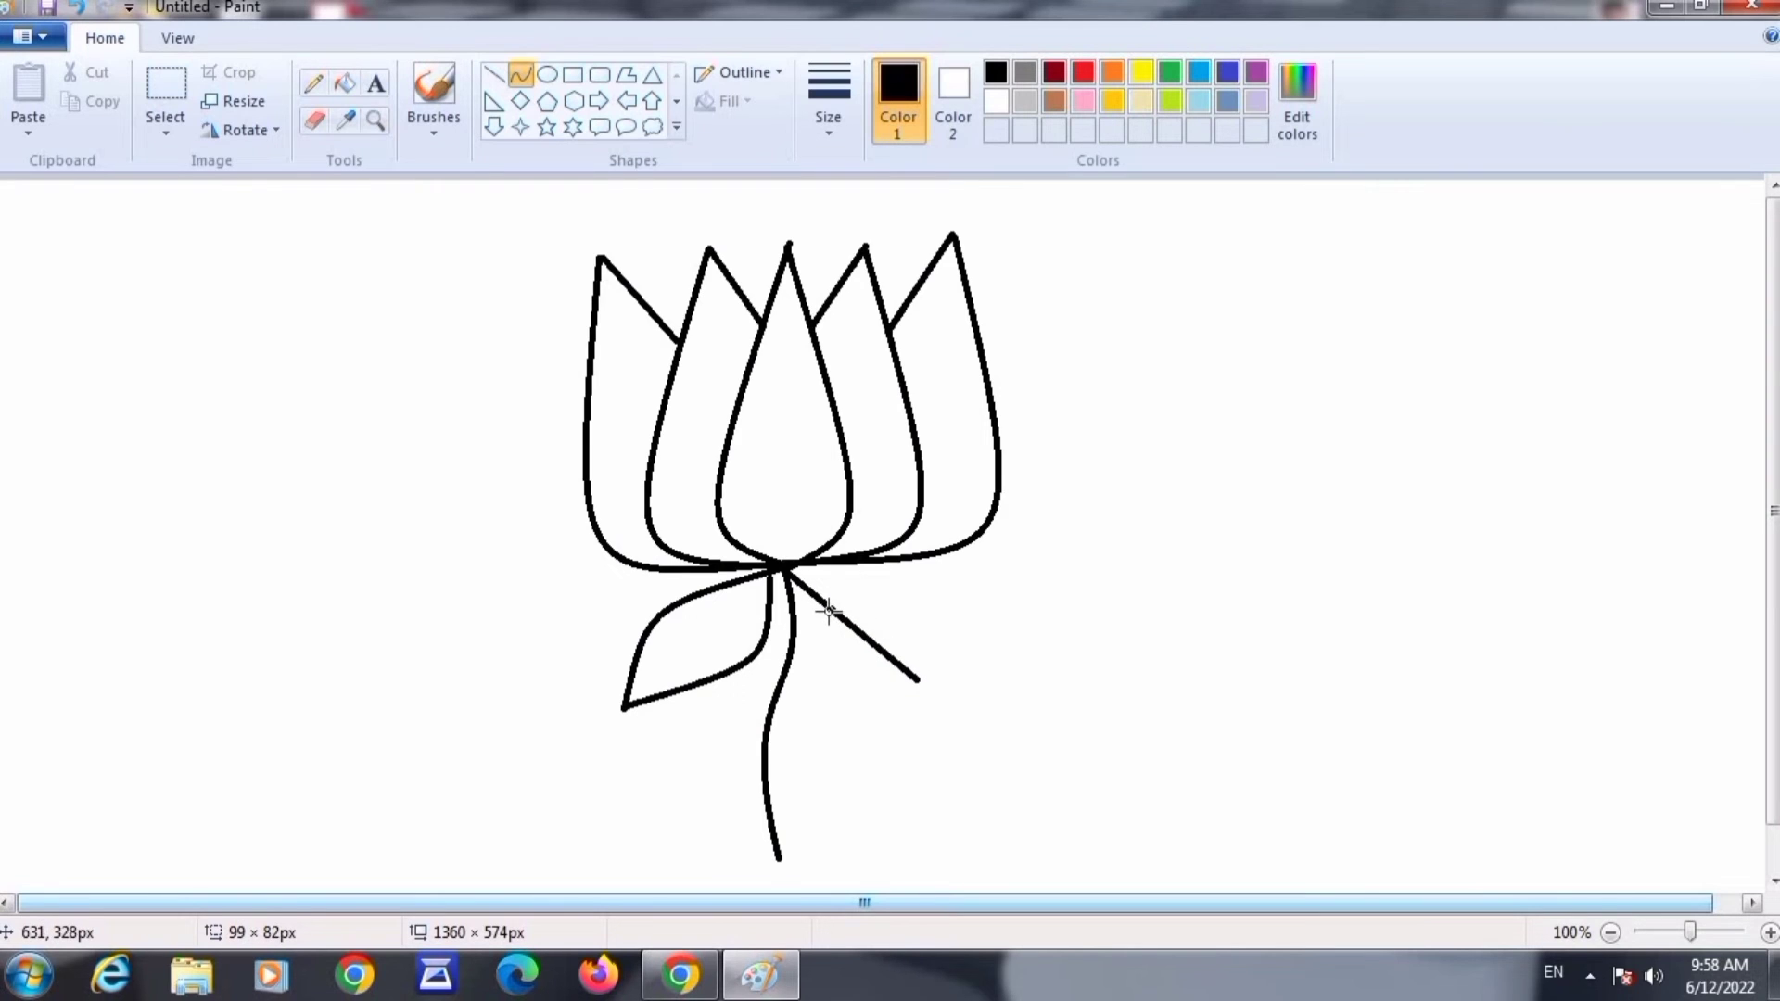
pyautogui.moveTo(828, 610); pyautogui.dragTo(882, 590)
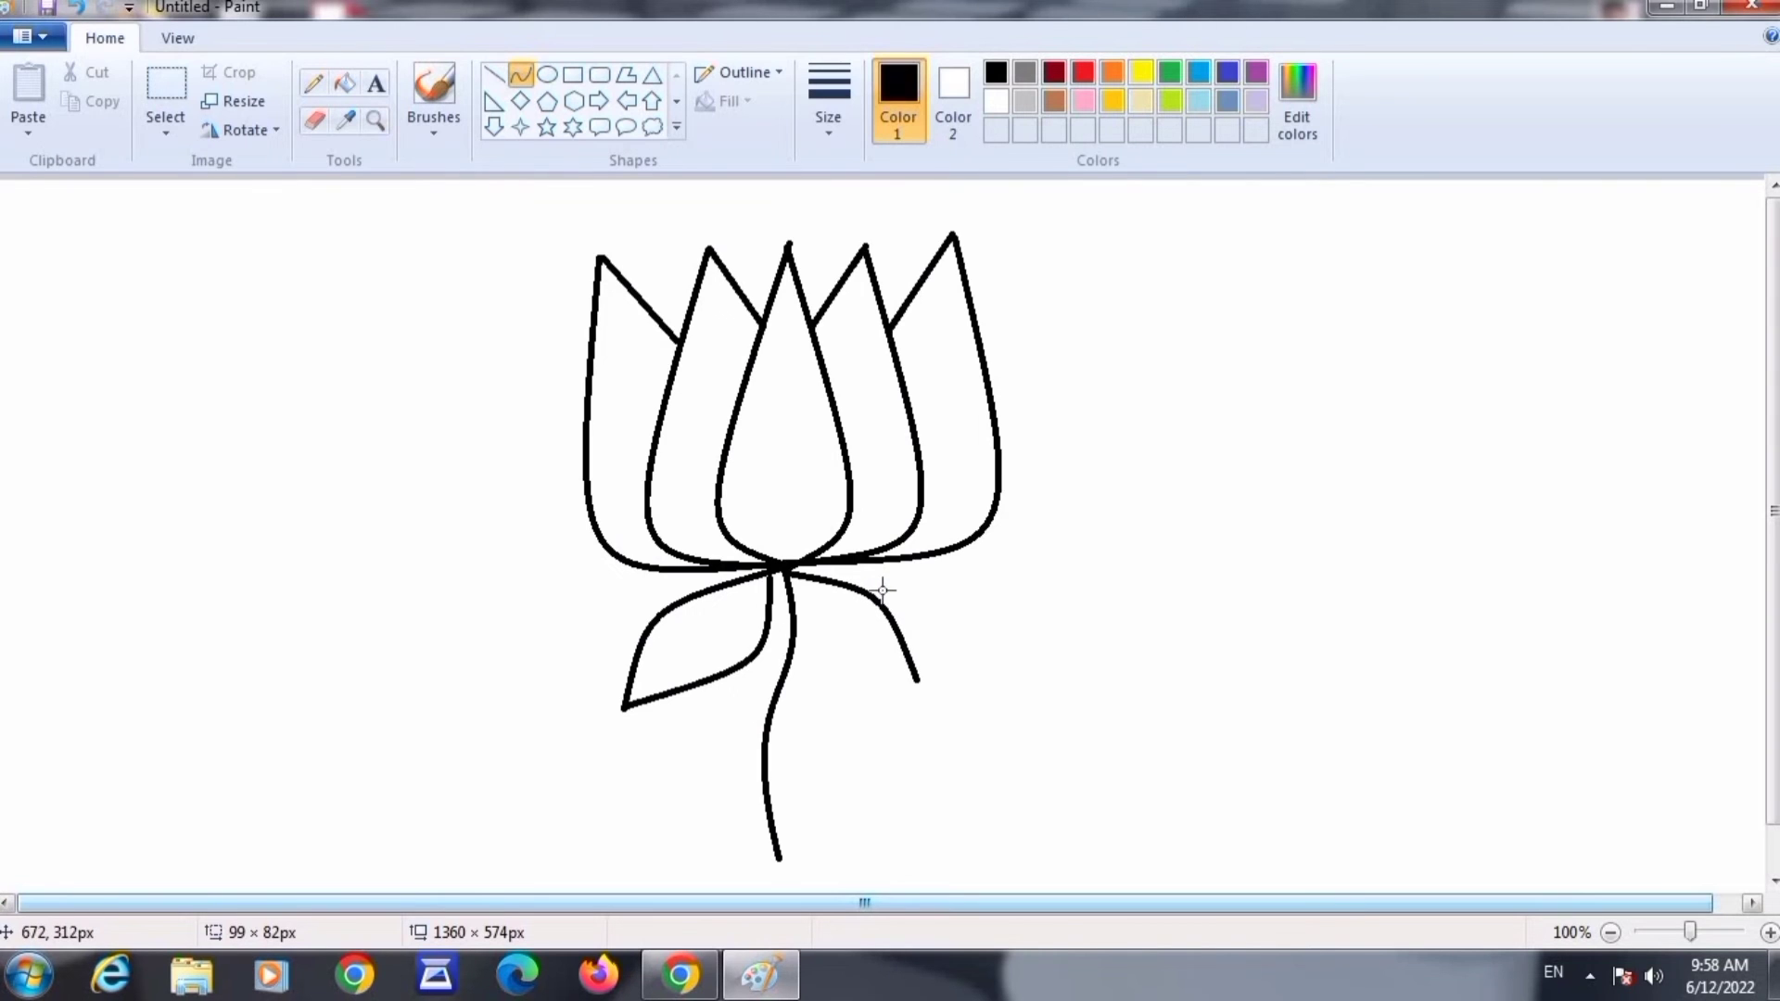
pyautogui.click(521, 76)
pyautogui.moveTo(786, 570); pyautogui.dragTo(920, 680)
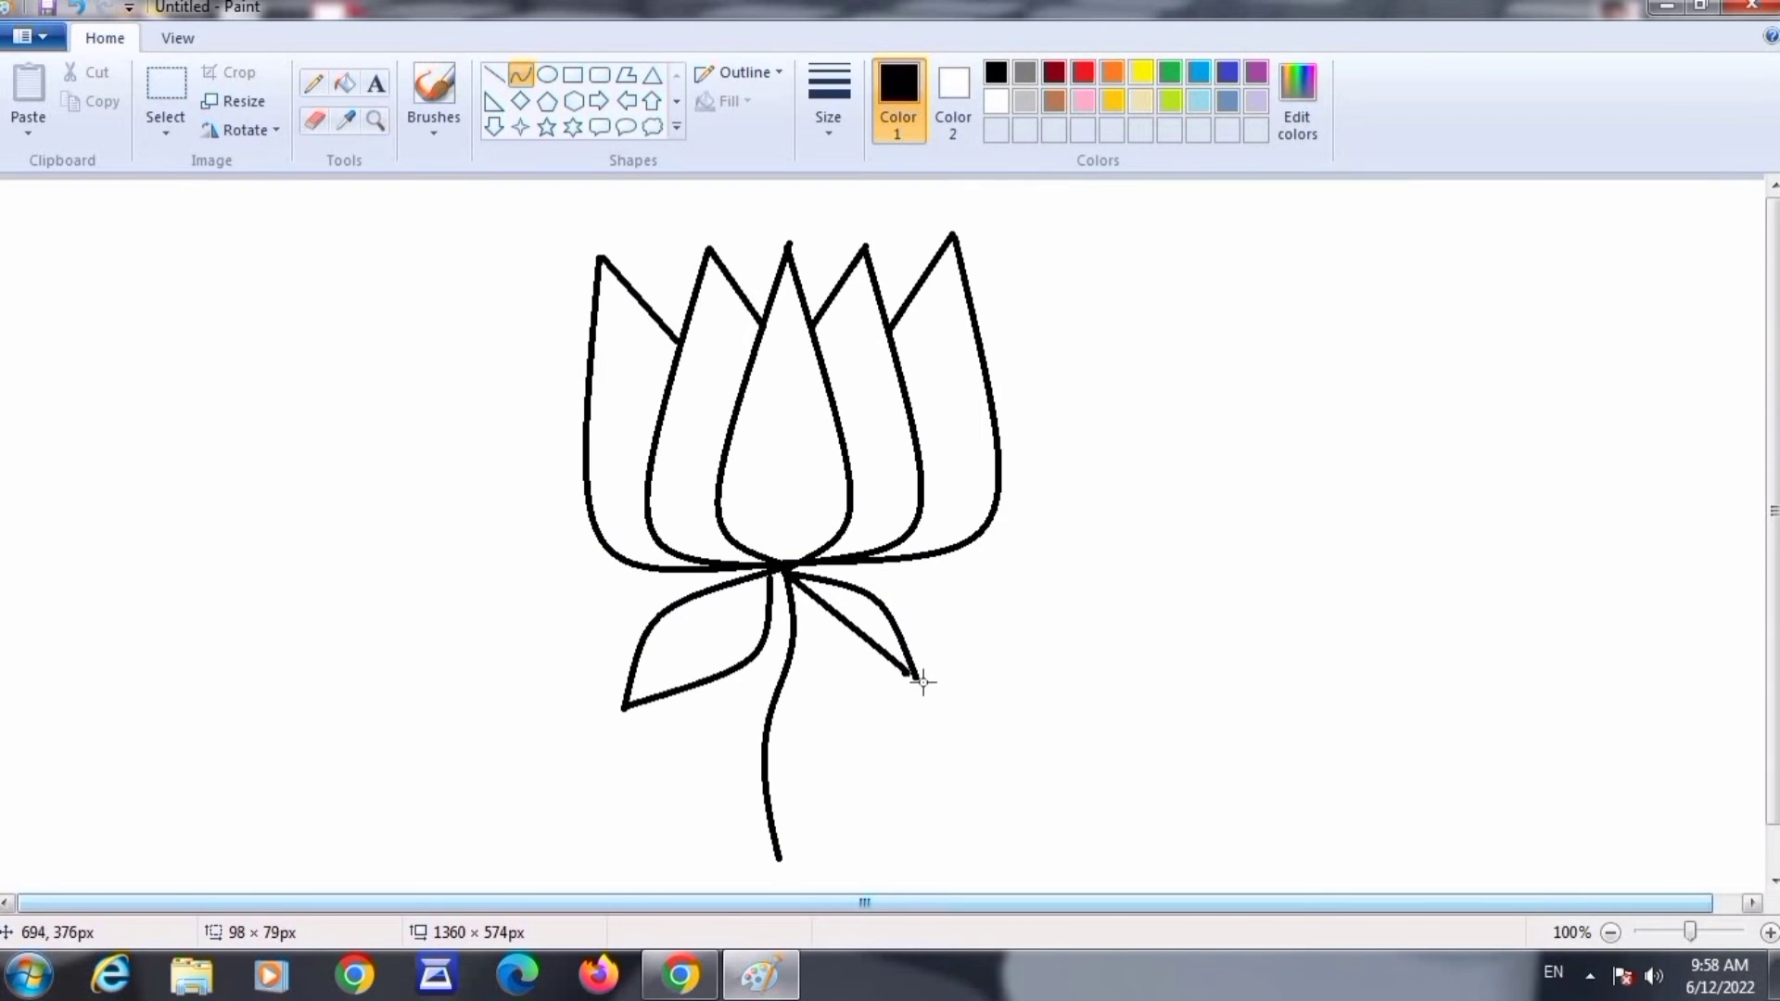
pyautogui.moveTo(826, 606); pyautogui.dragTo(822, 607)
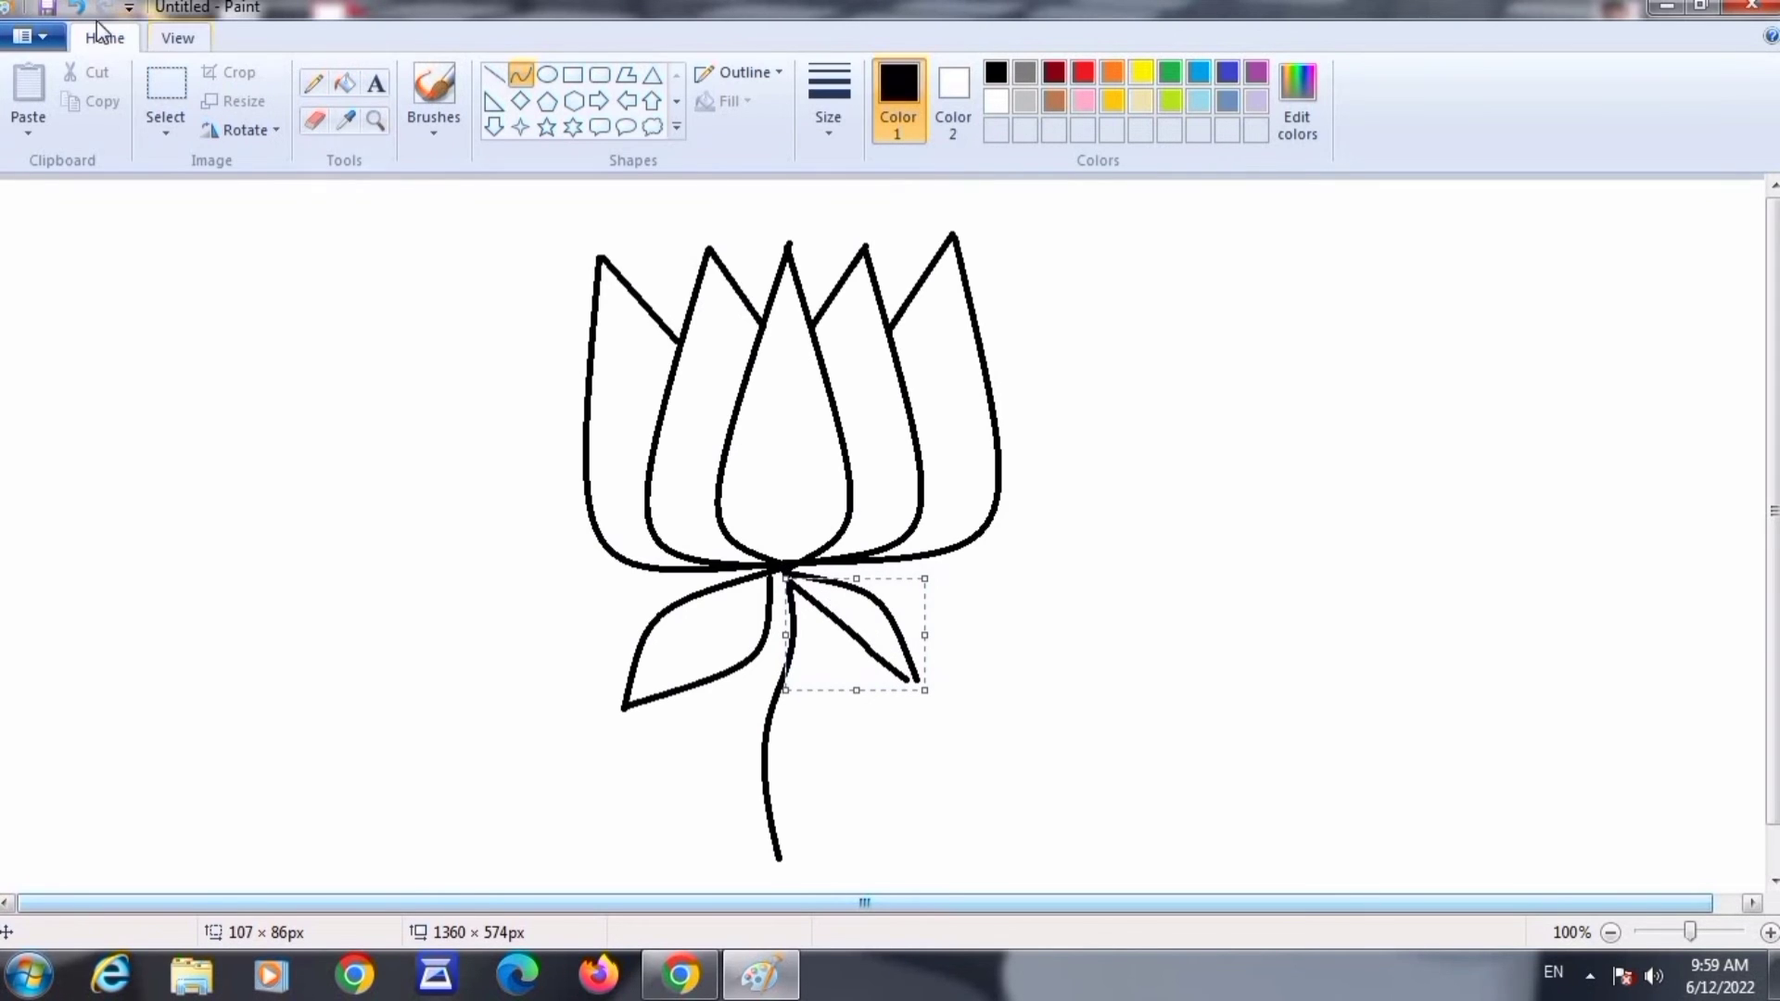
pyautogui.hotkey('ctrl', 'z')
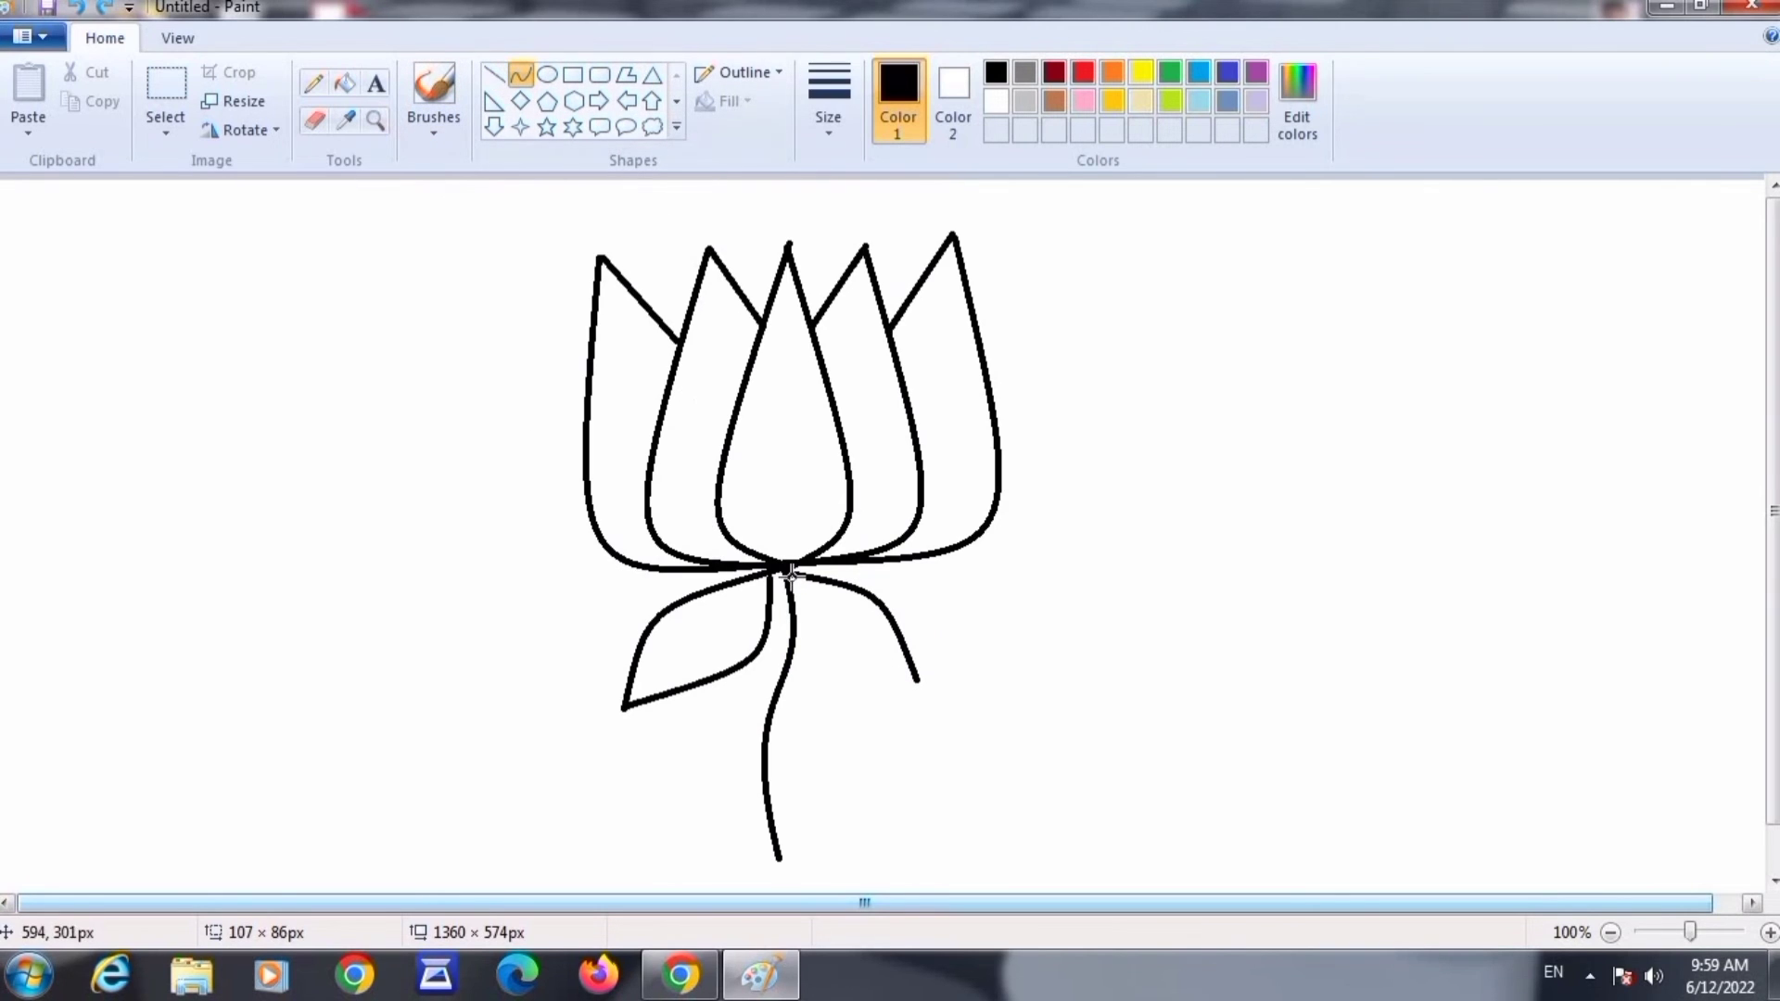
# Close the right leaf with a downward-bent lower curve about 96 × 81 px from the flower's base to the leaf tip.
pyautogui.moveTo(785, 572); pyautogui.dragTo(918, 684)
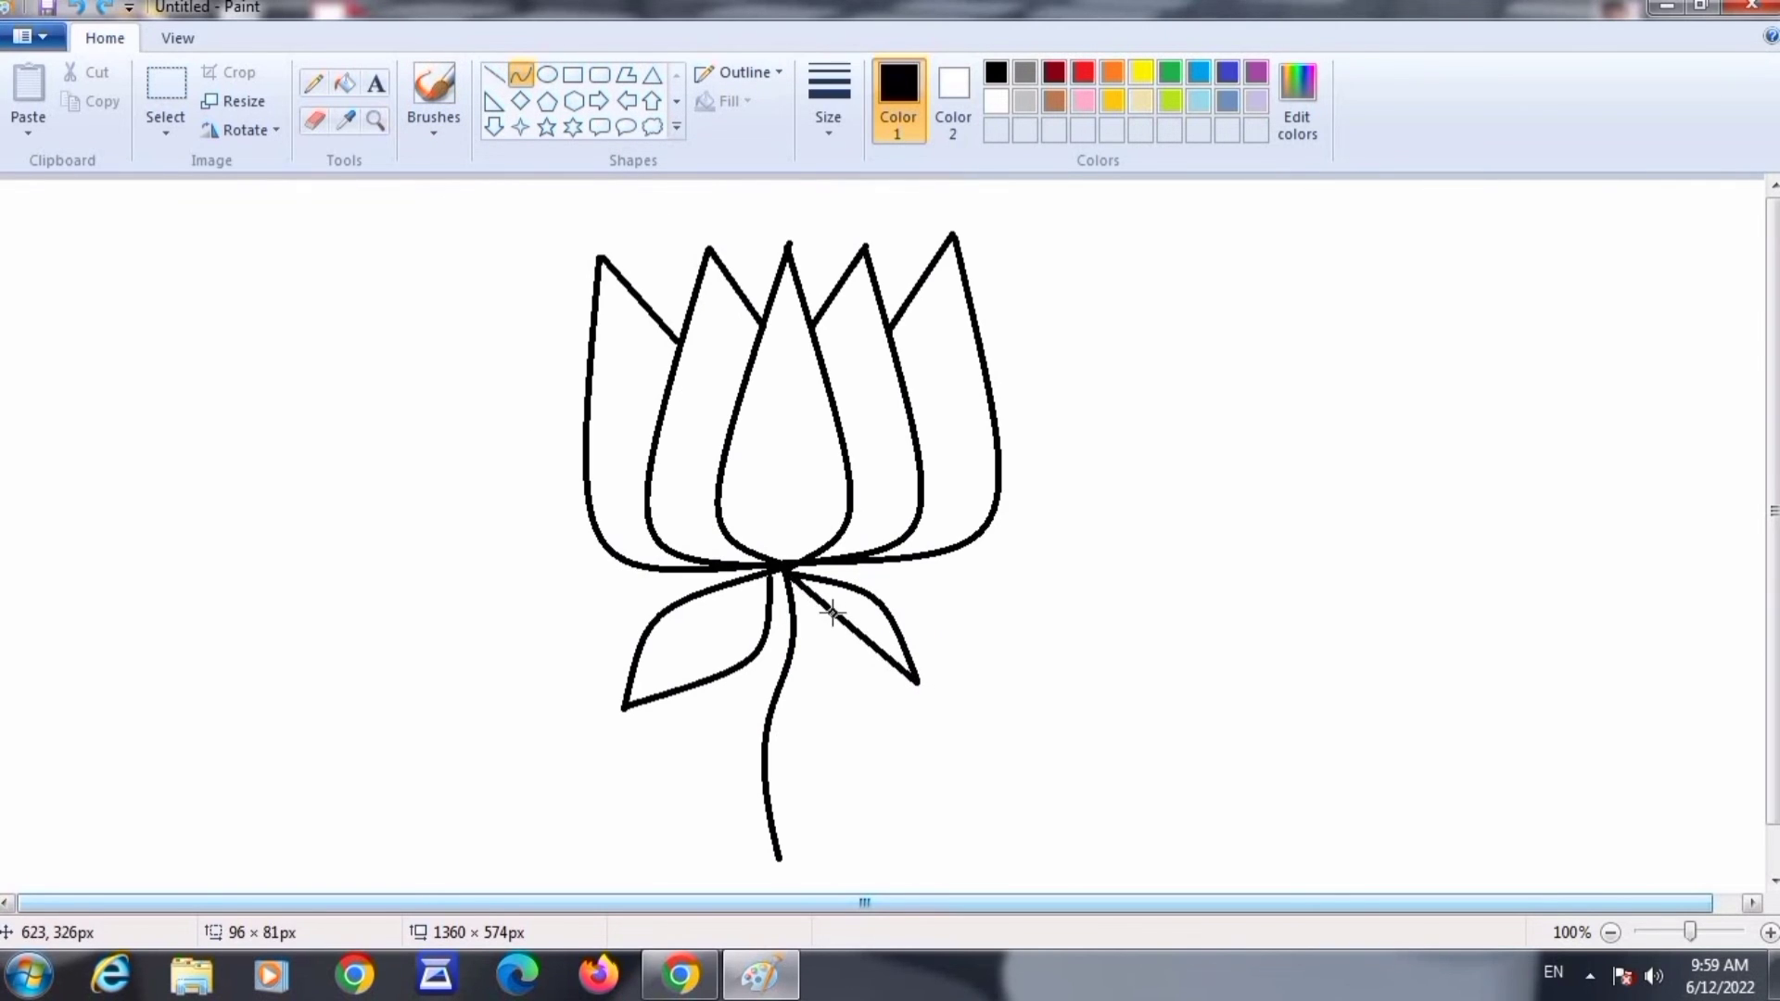
pyautogui.moveTo(838, 620); pyautogui.dragTo(817, 671)
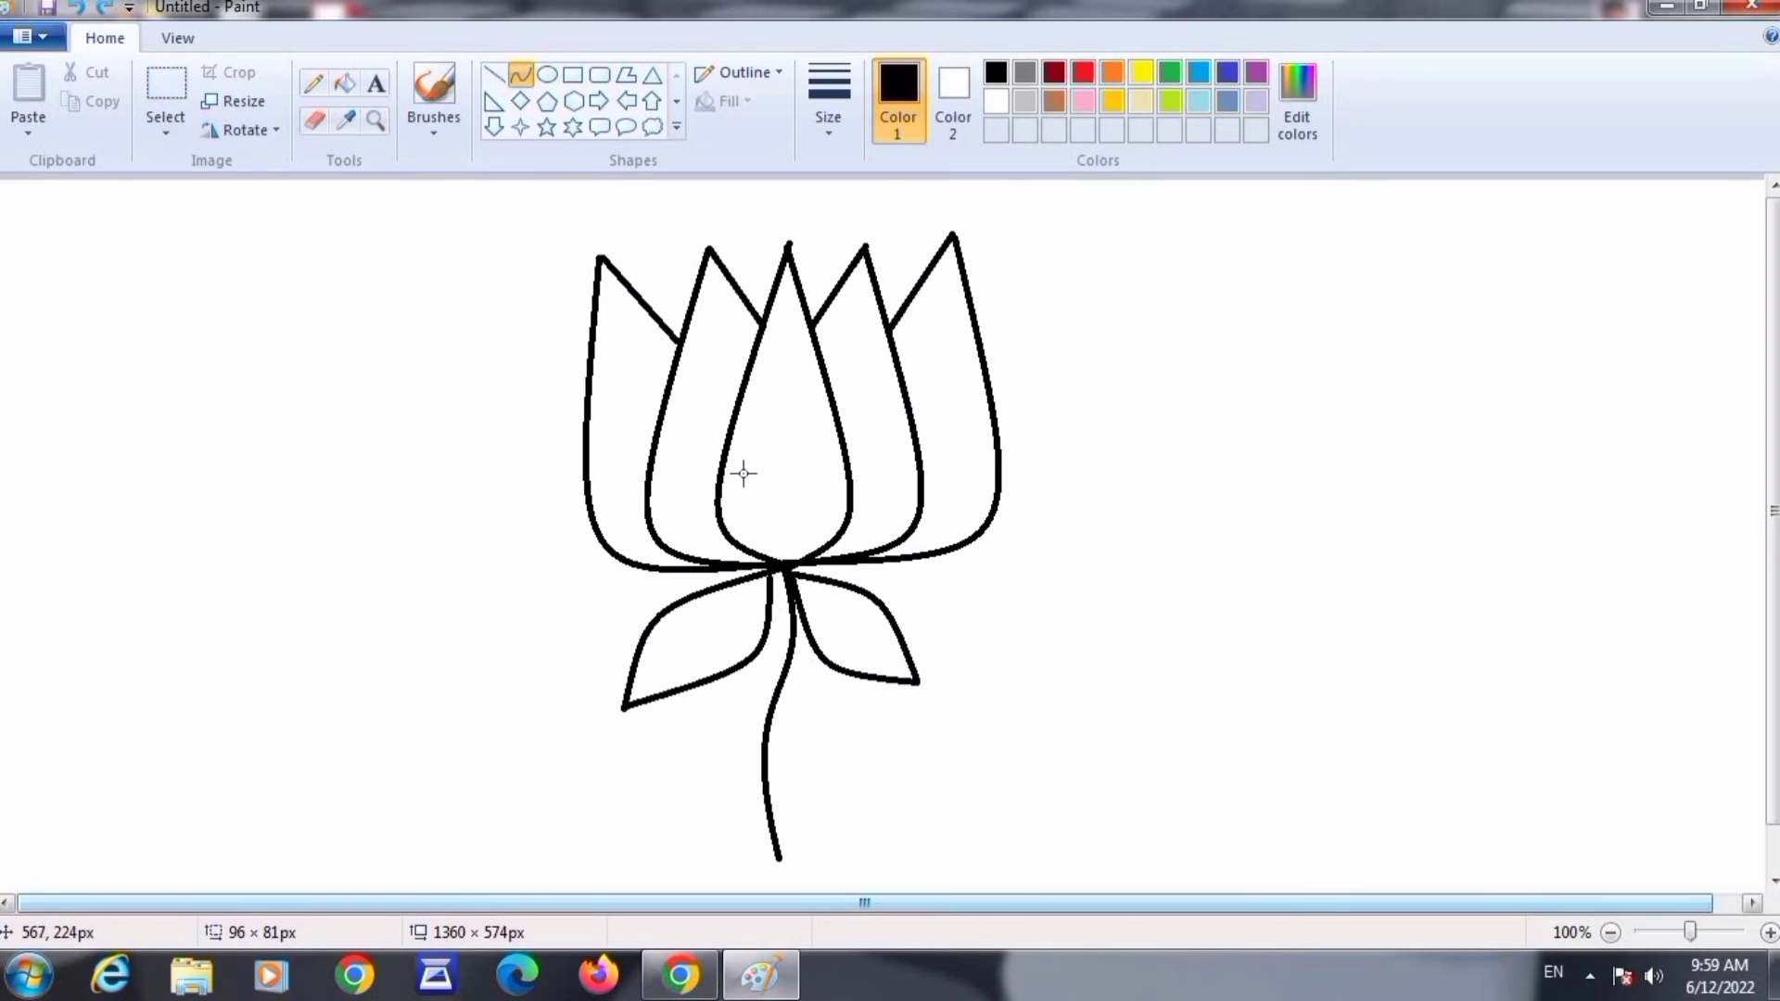
# Fill all five lotus petals with red.
pyautogui.click(349, 78)
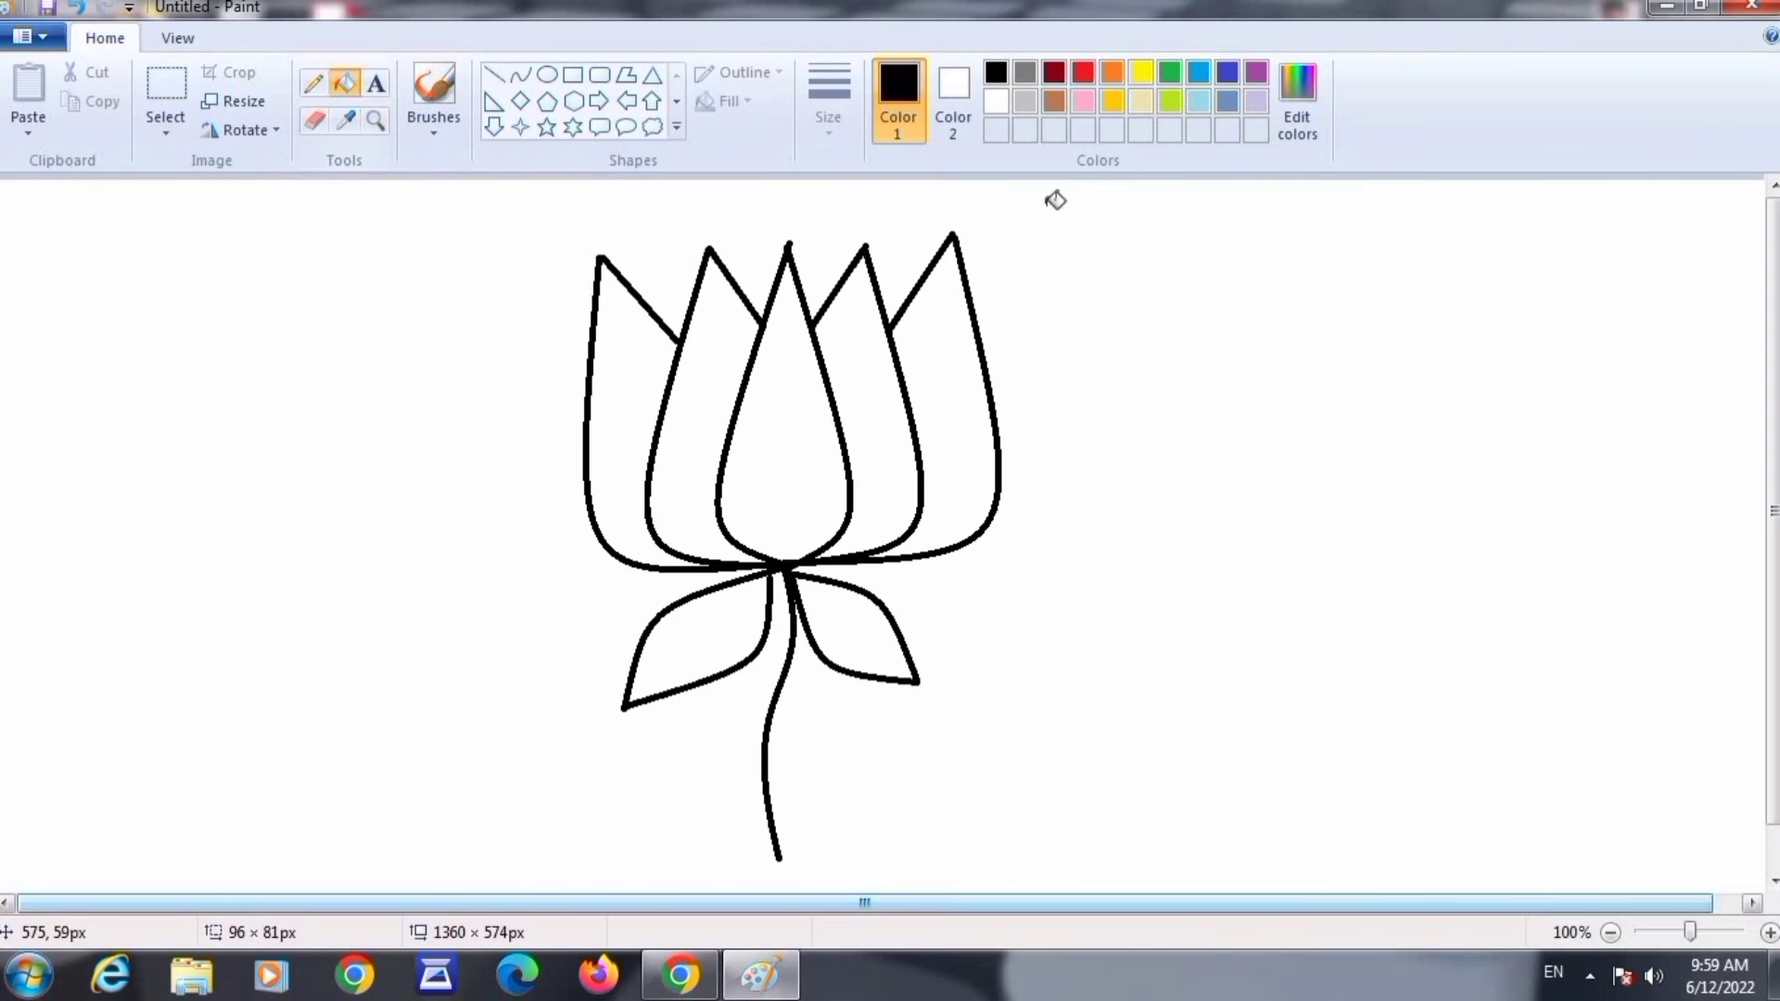
pyautogui.click(1085, 75)
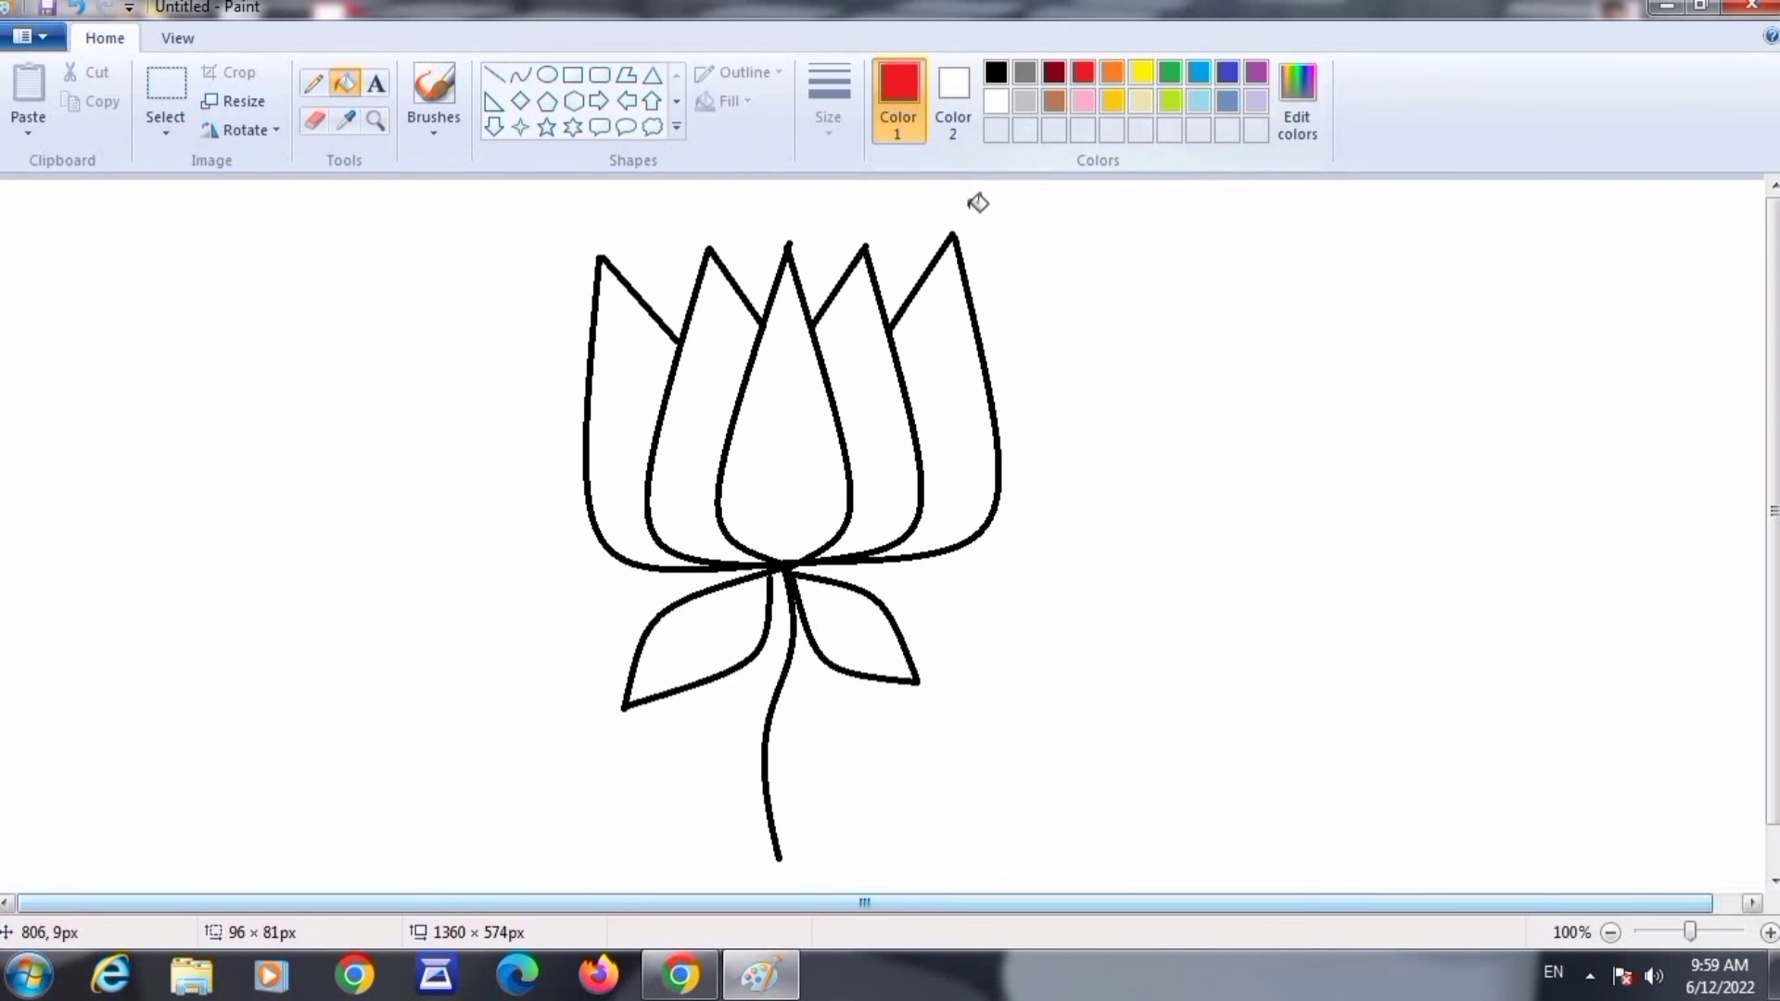
pyautogui.click(641, 361)
pyautogui.click(707, 389)
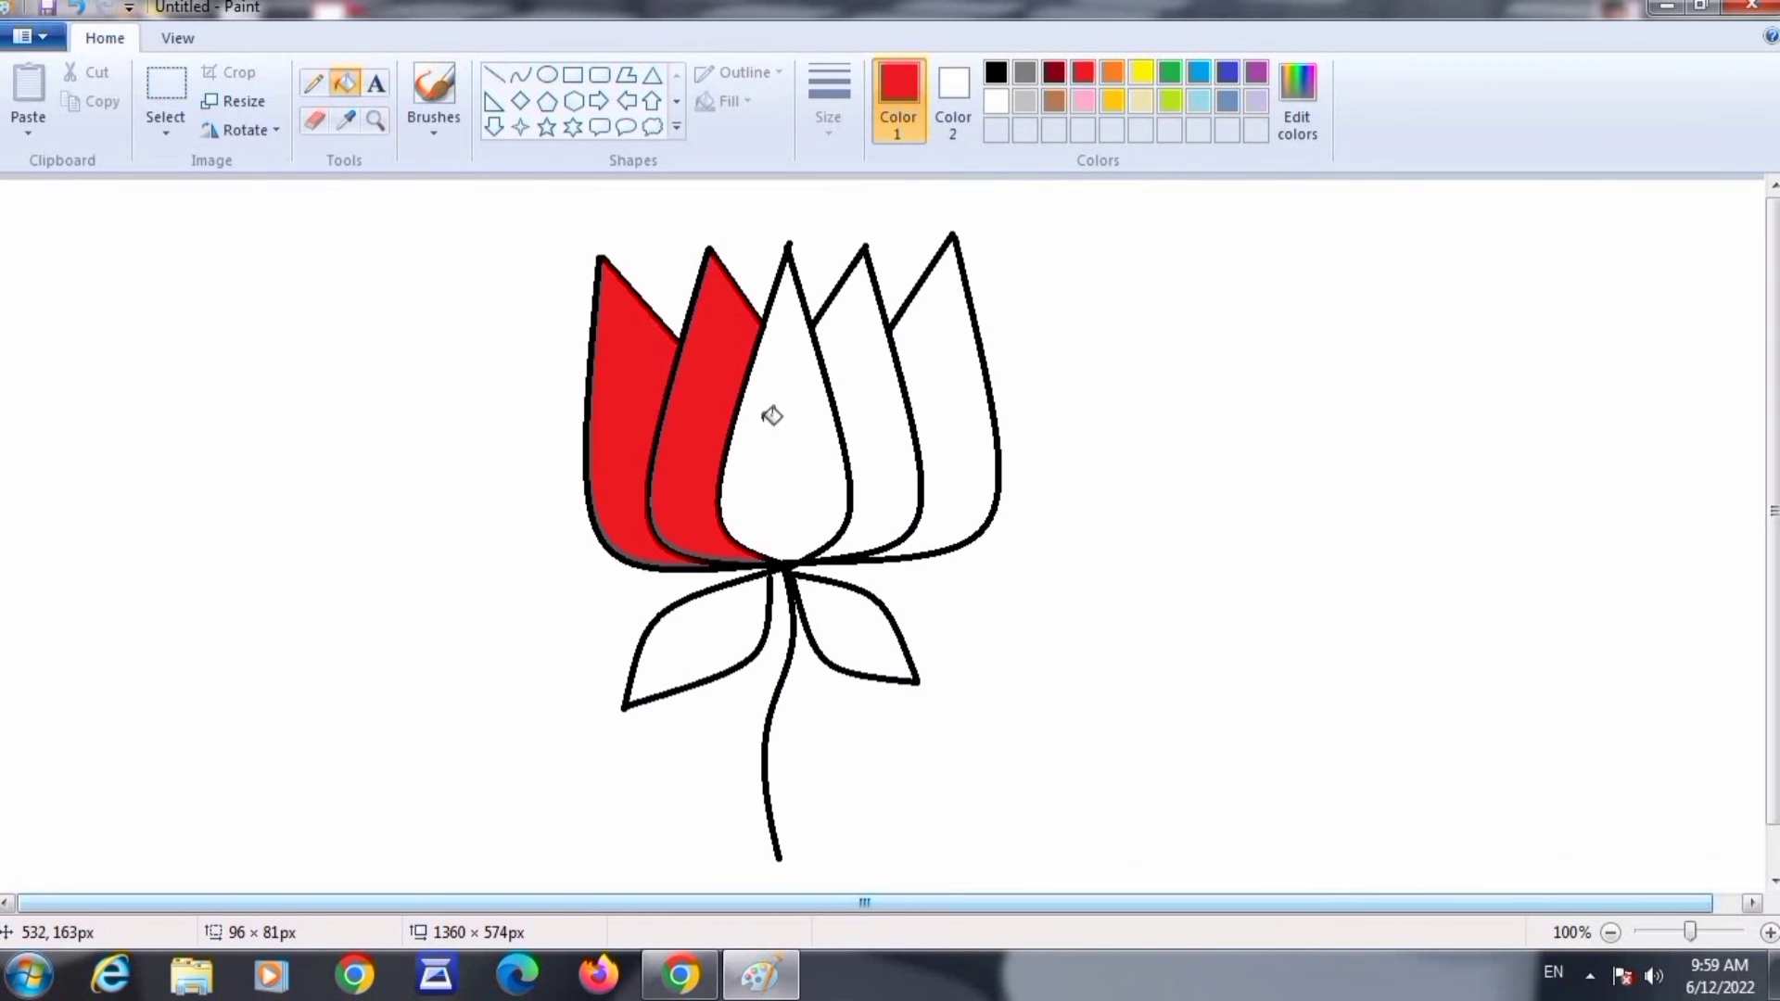
pyautogui.click(797, 431)
pyautogui.click(881, 424)
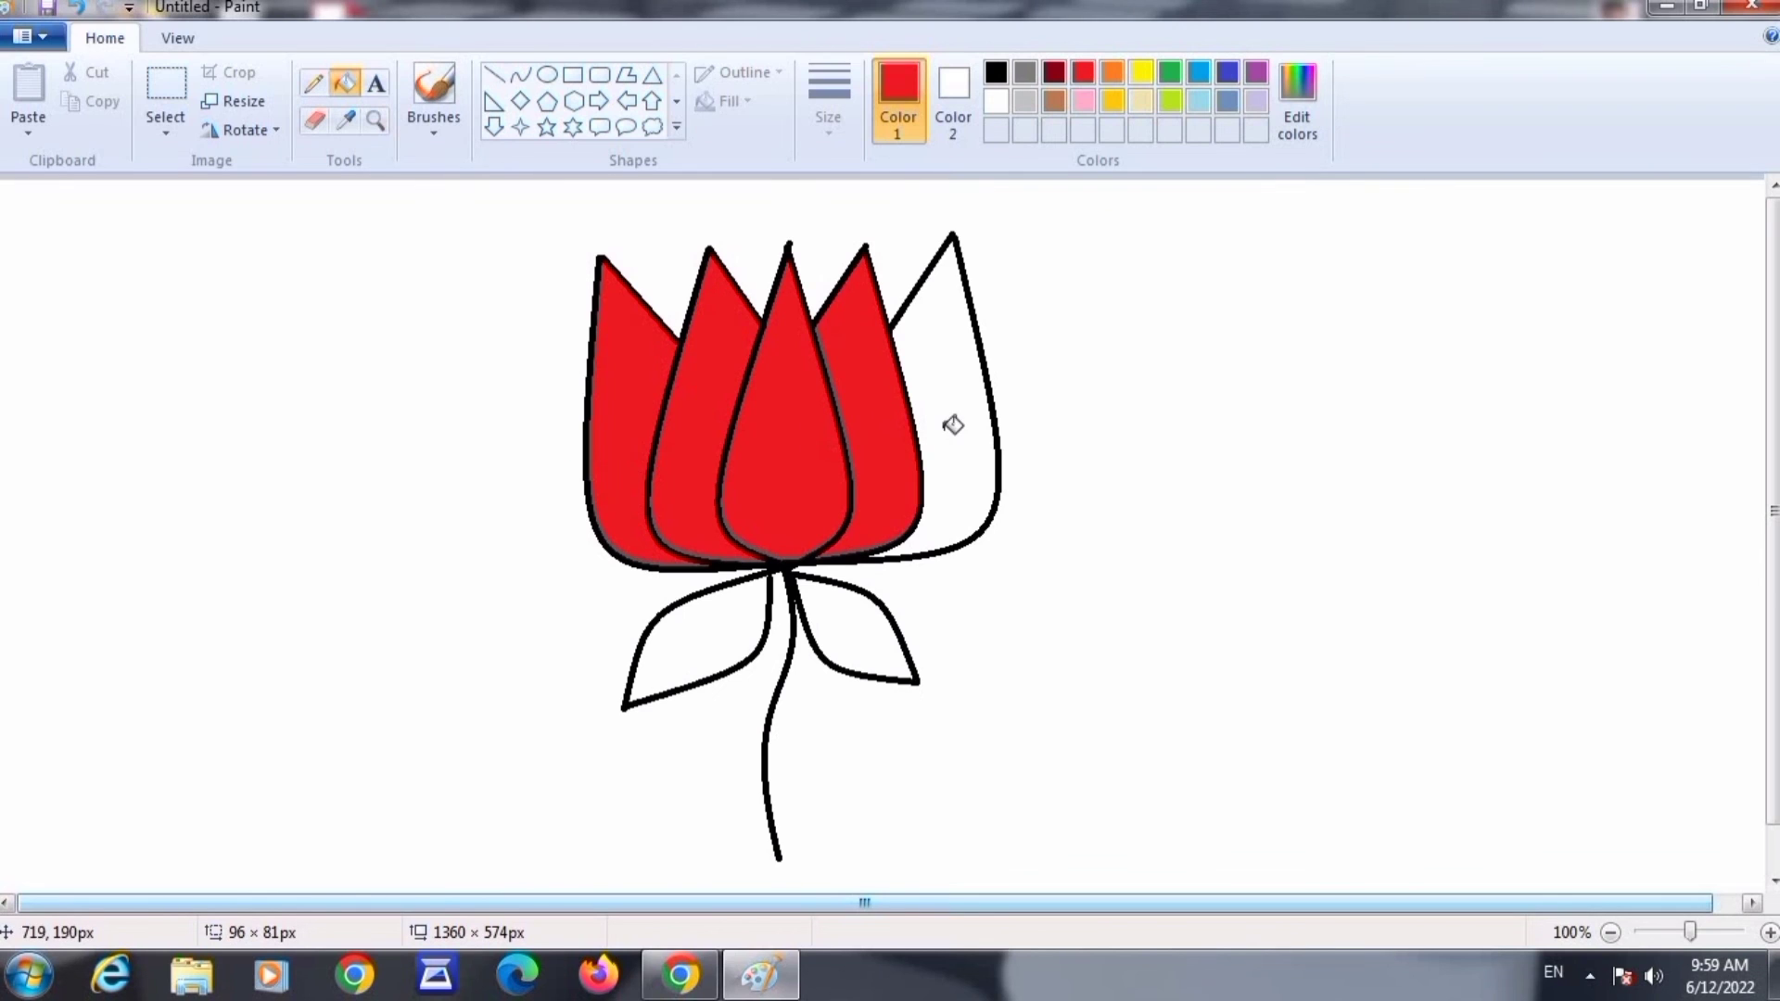
pyautogui.click(951, 423)
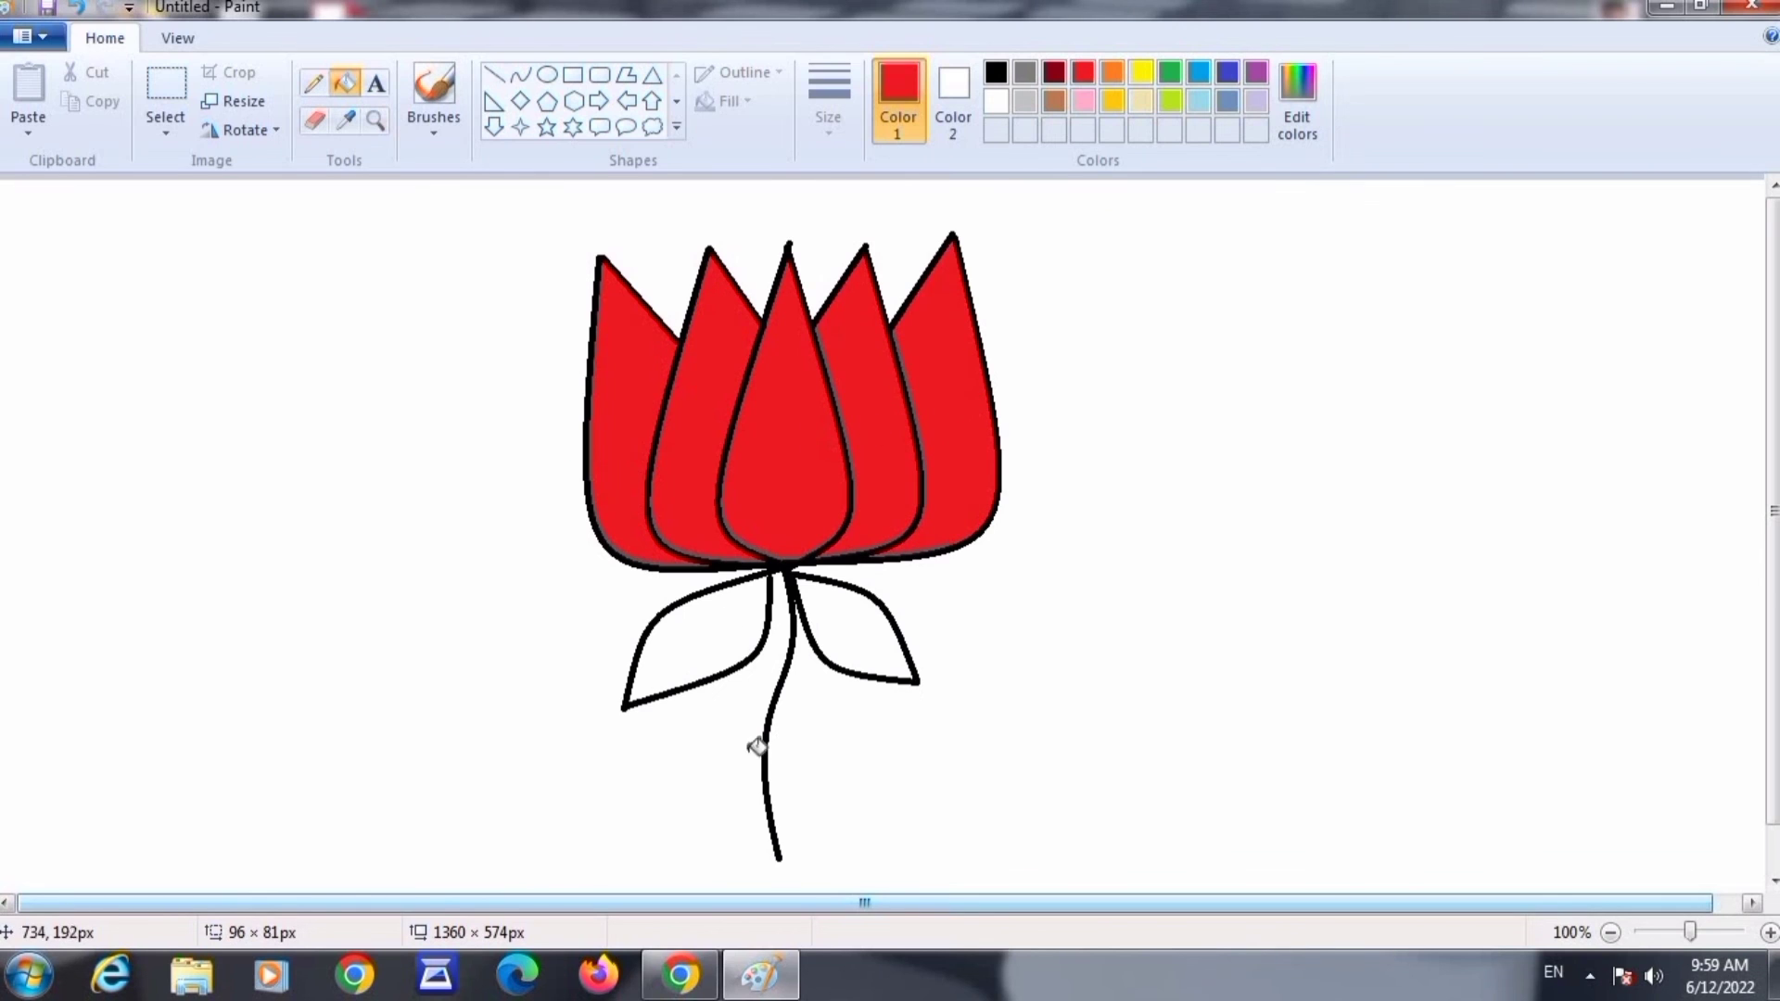
# Fill both leaves beside the stem with green.
pyautogui.click(1169, 75)
pyautogui.click(732, 651)
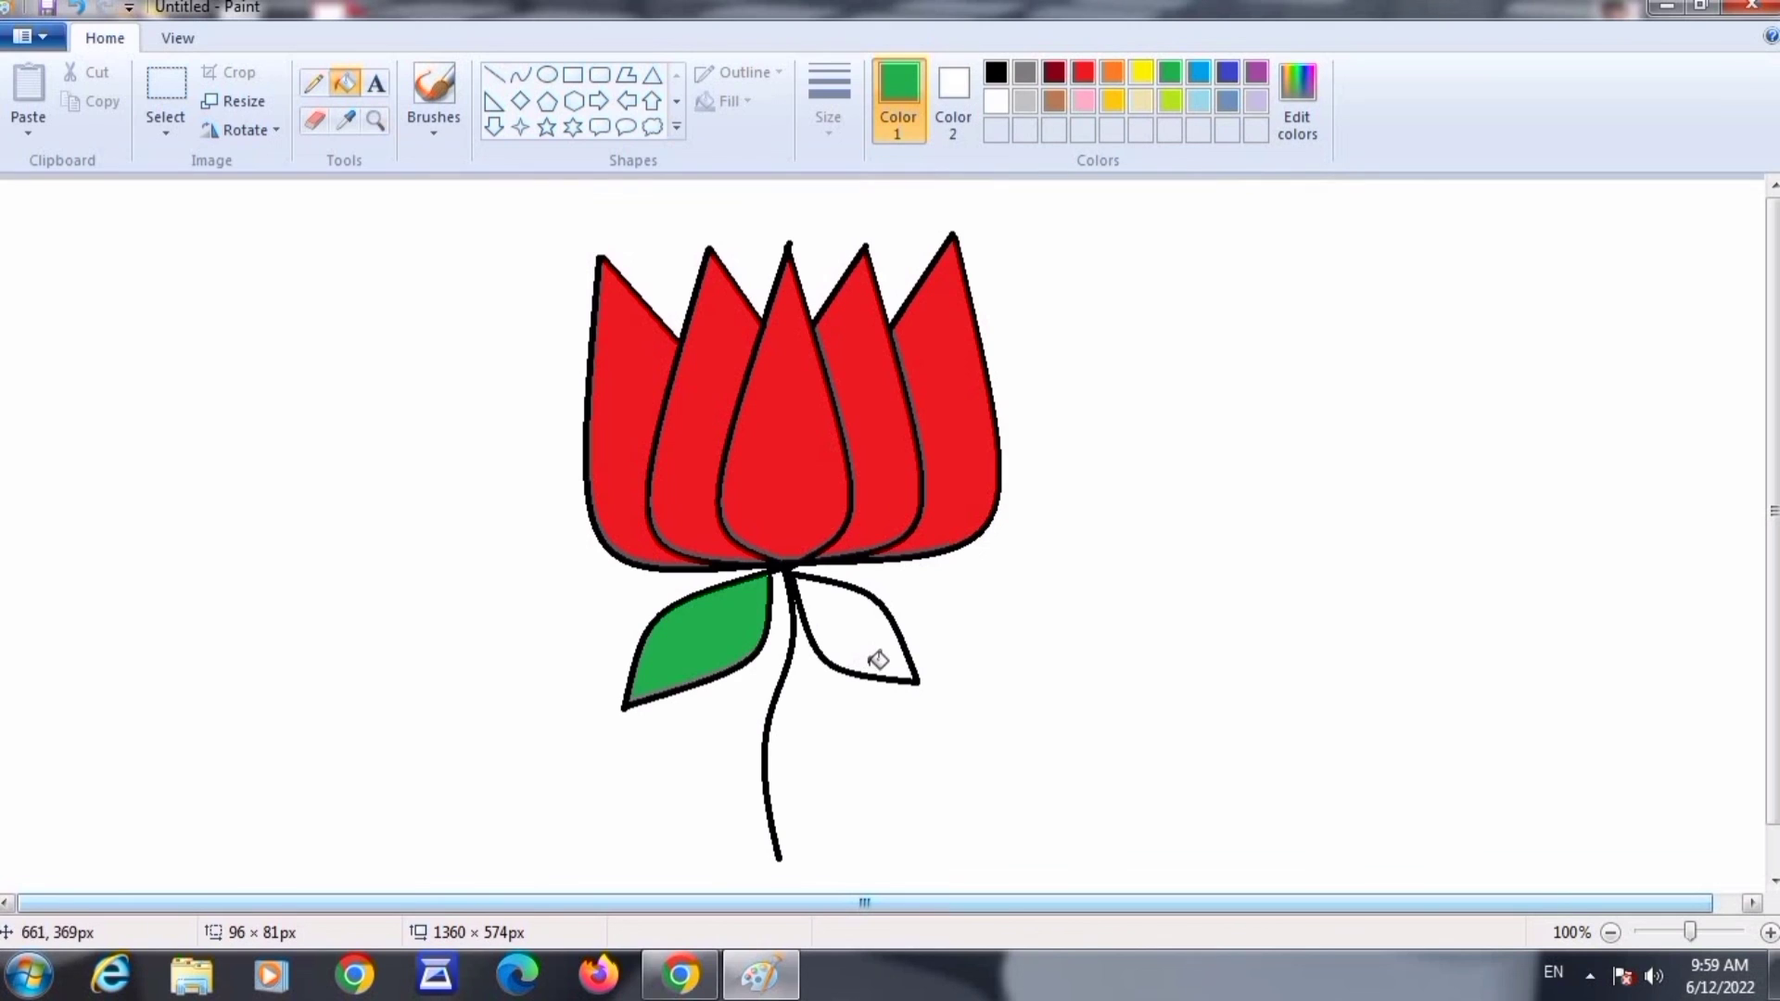
pyautogui.click(878, 656)
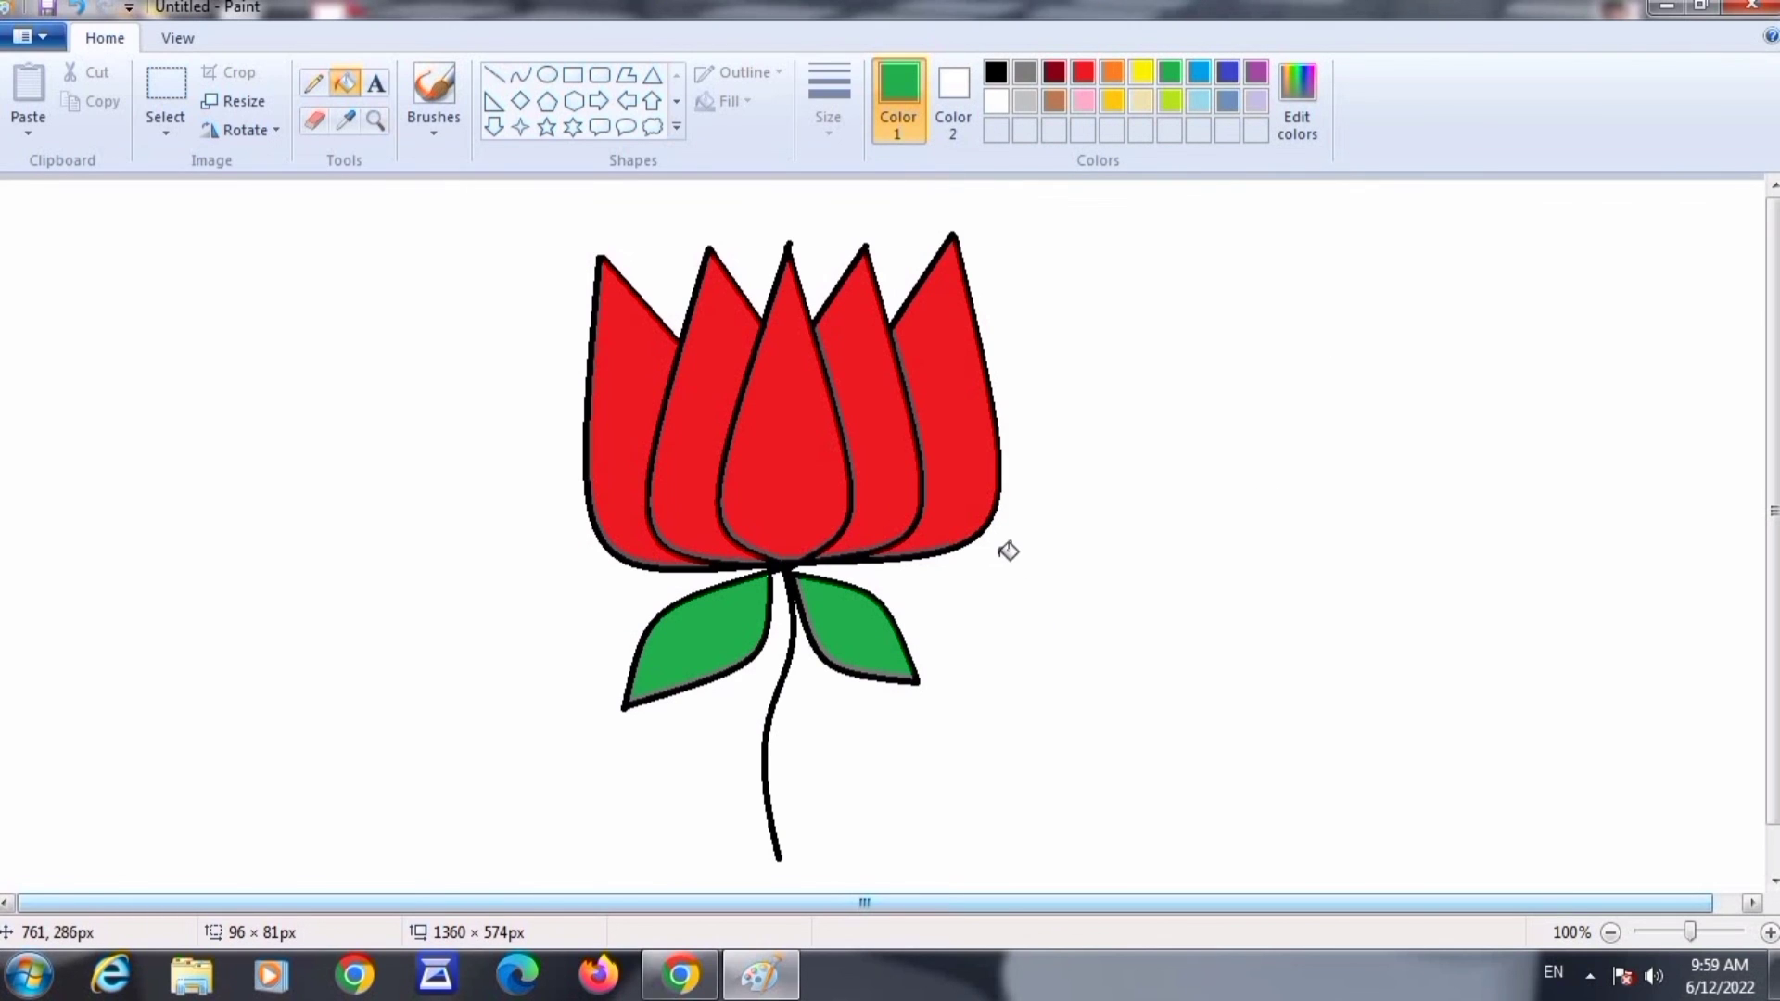
# Add the green text "Lotus" on the blank canvas to the left of the left leaf.
pyautogui.click(377, 93)
pyautogui.moveTo(104, 557); pyautogui.dragTo(1423, 716)
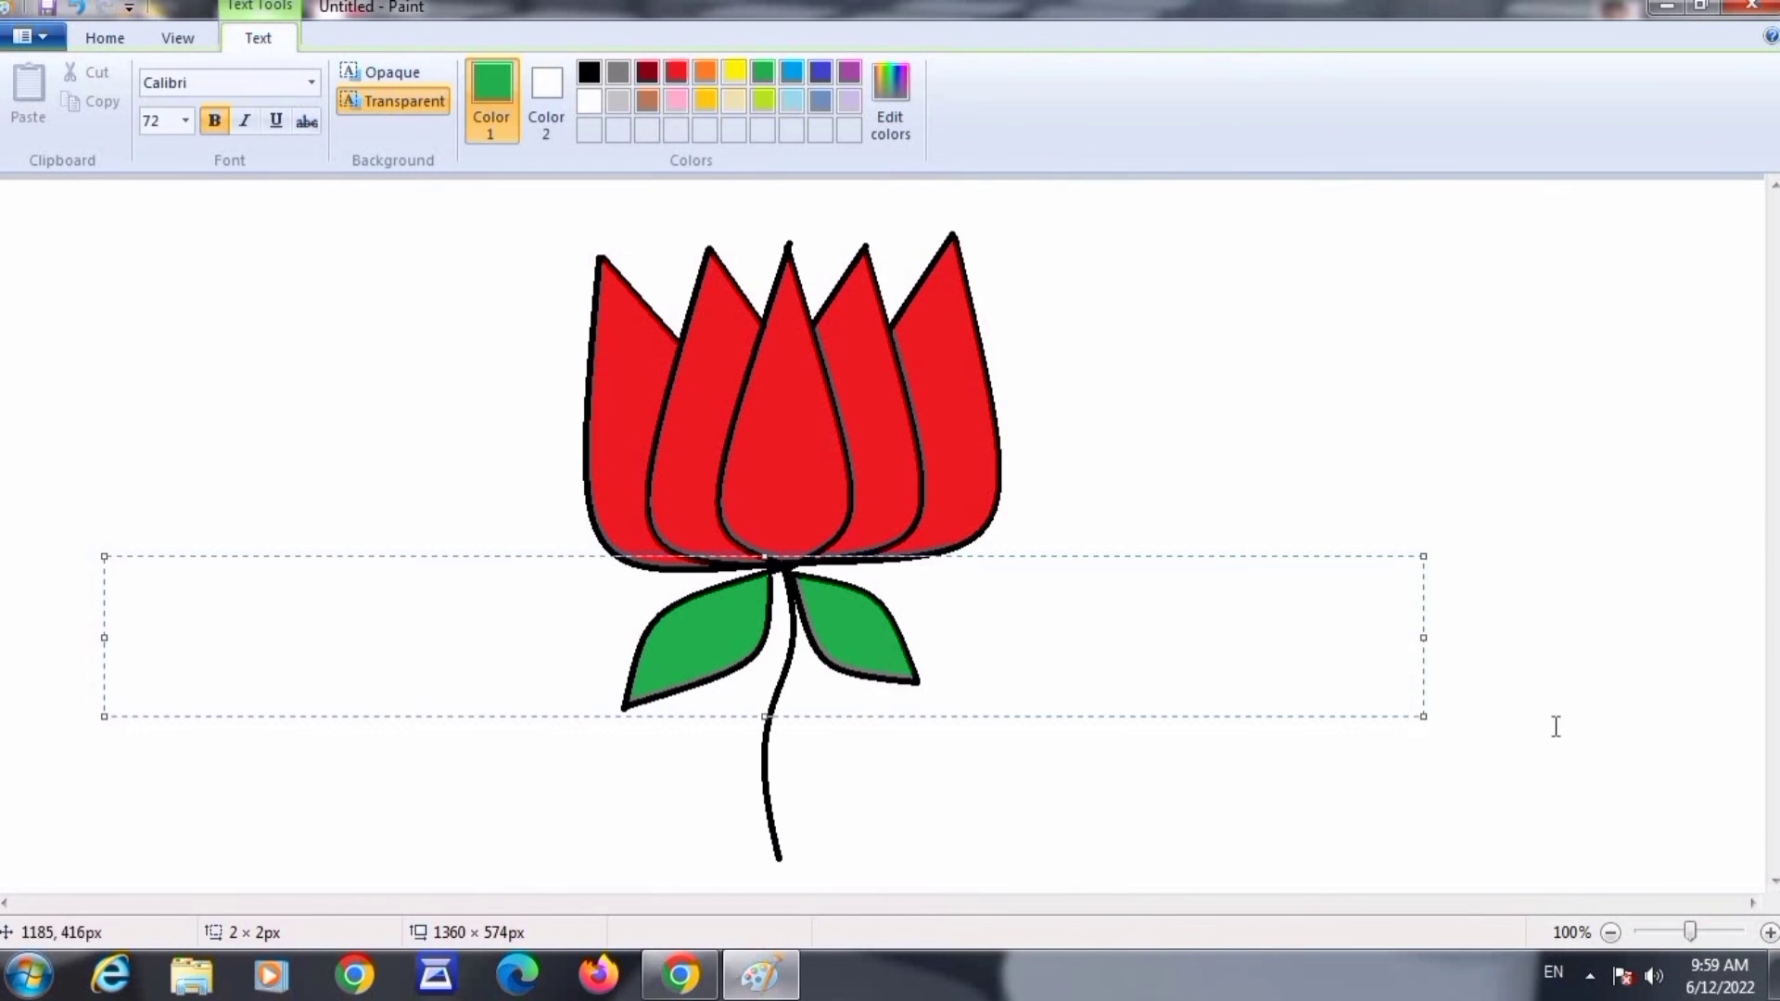
pyautogui.write('L')
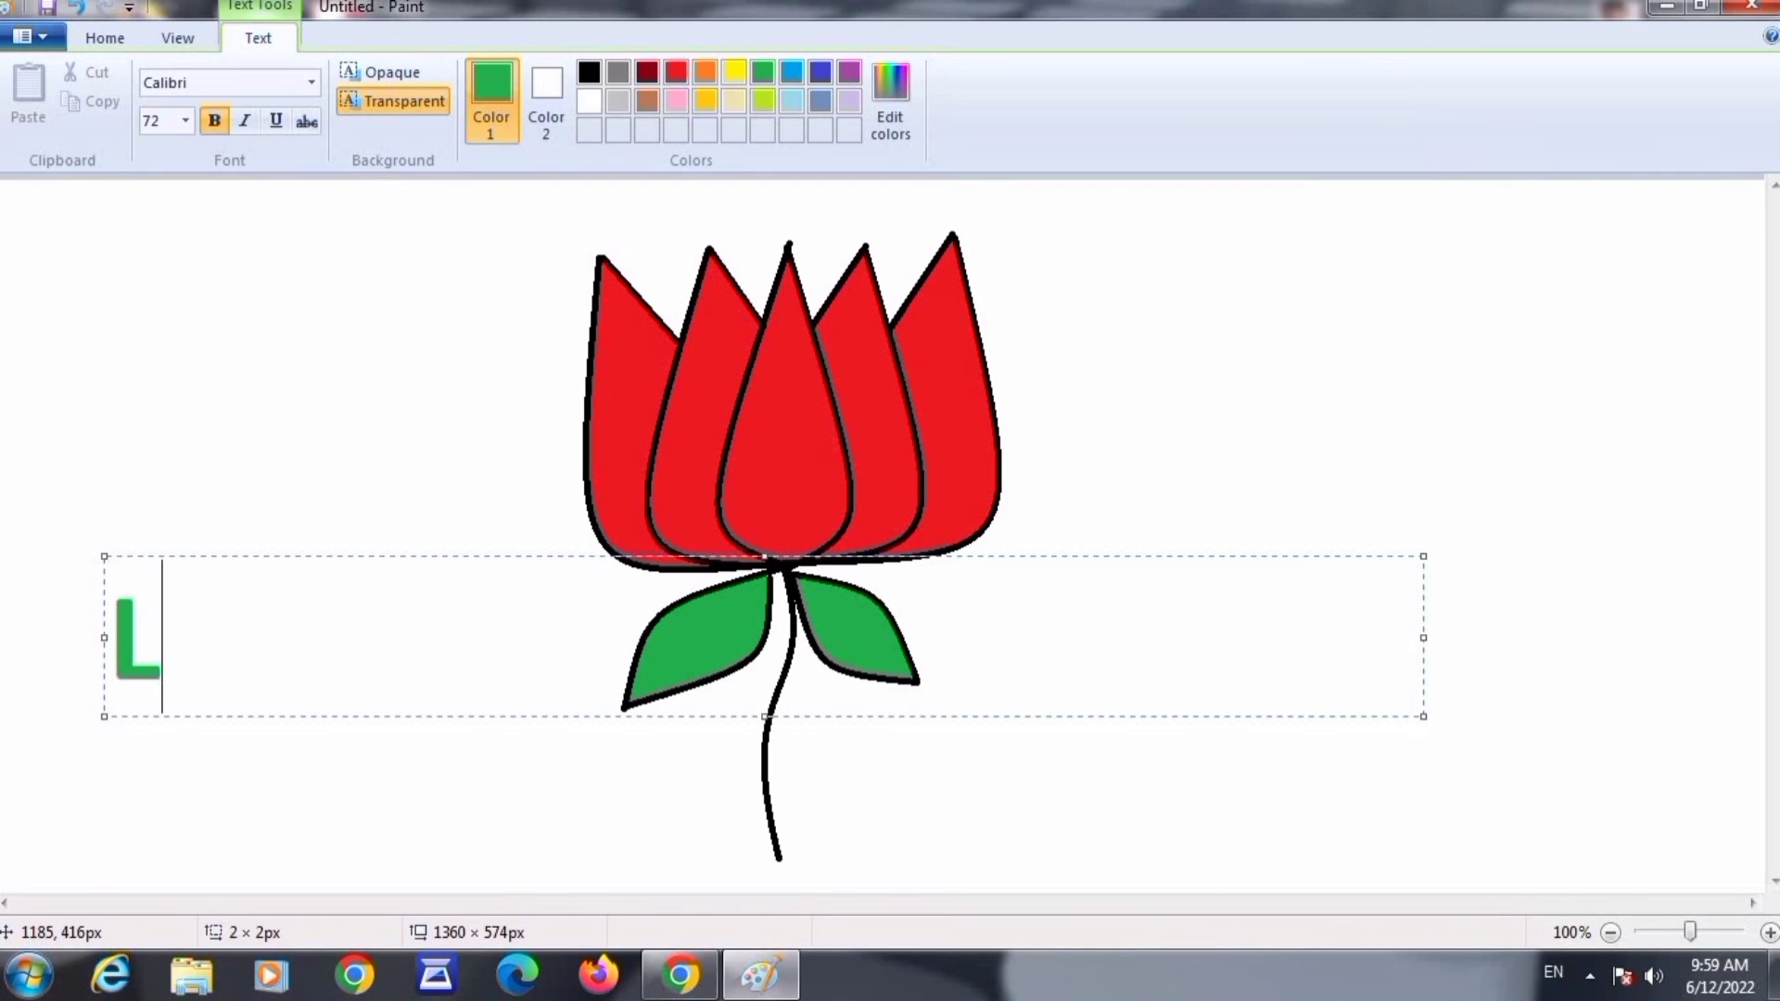
pyautogui.write('otus')
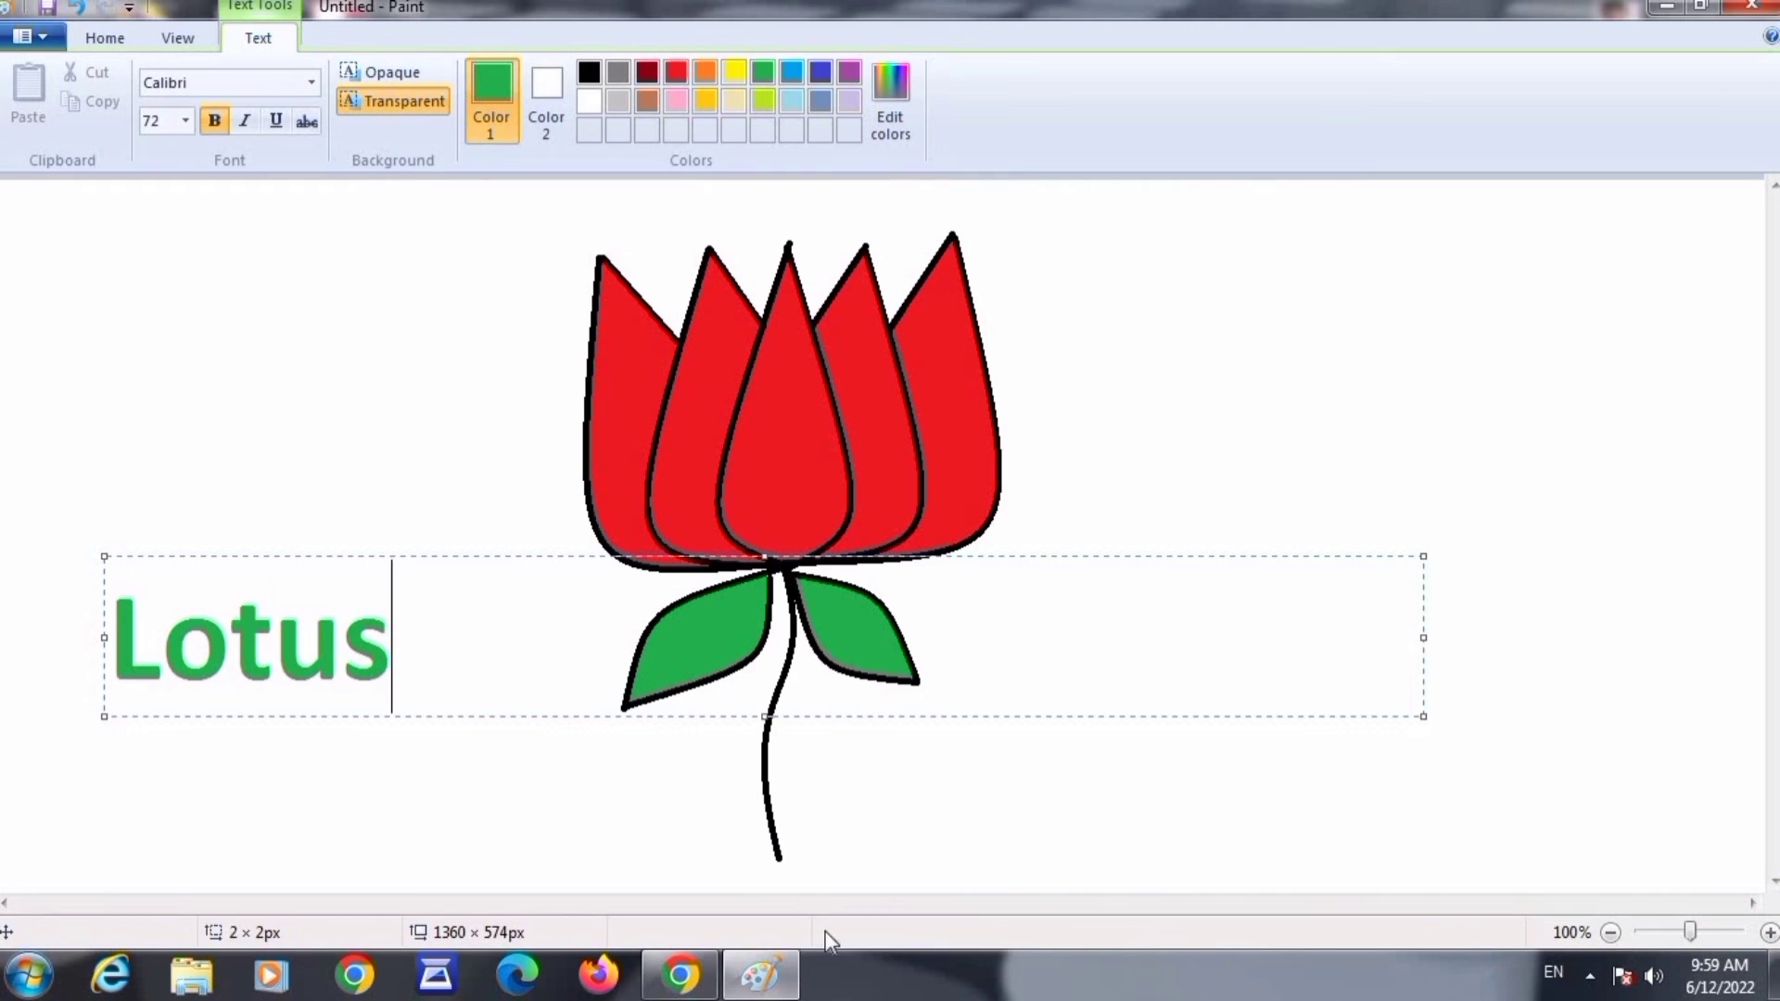
pyautogui.click(573, 788)
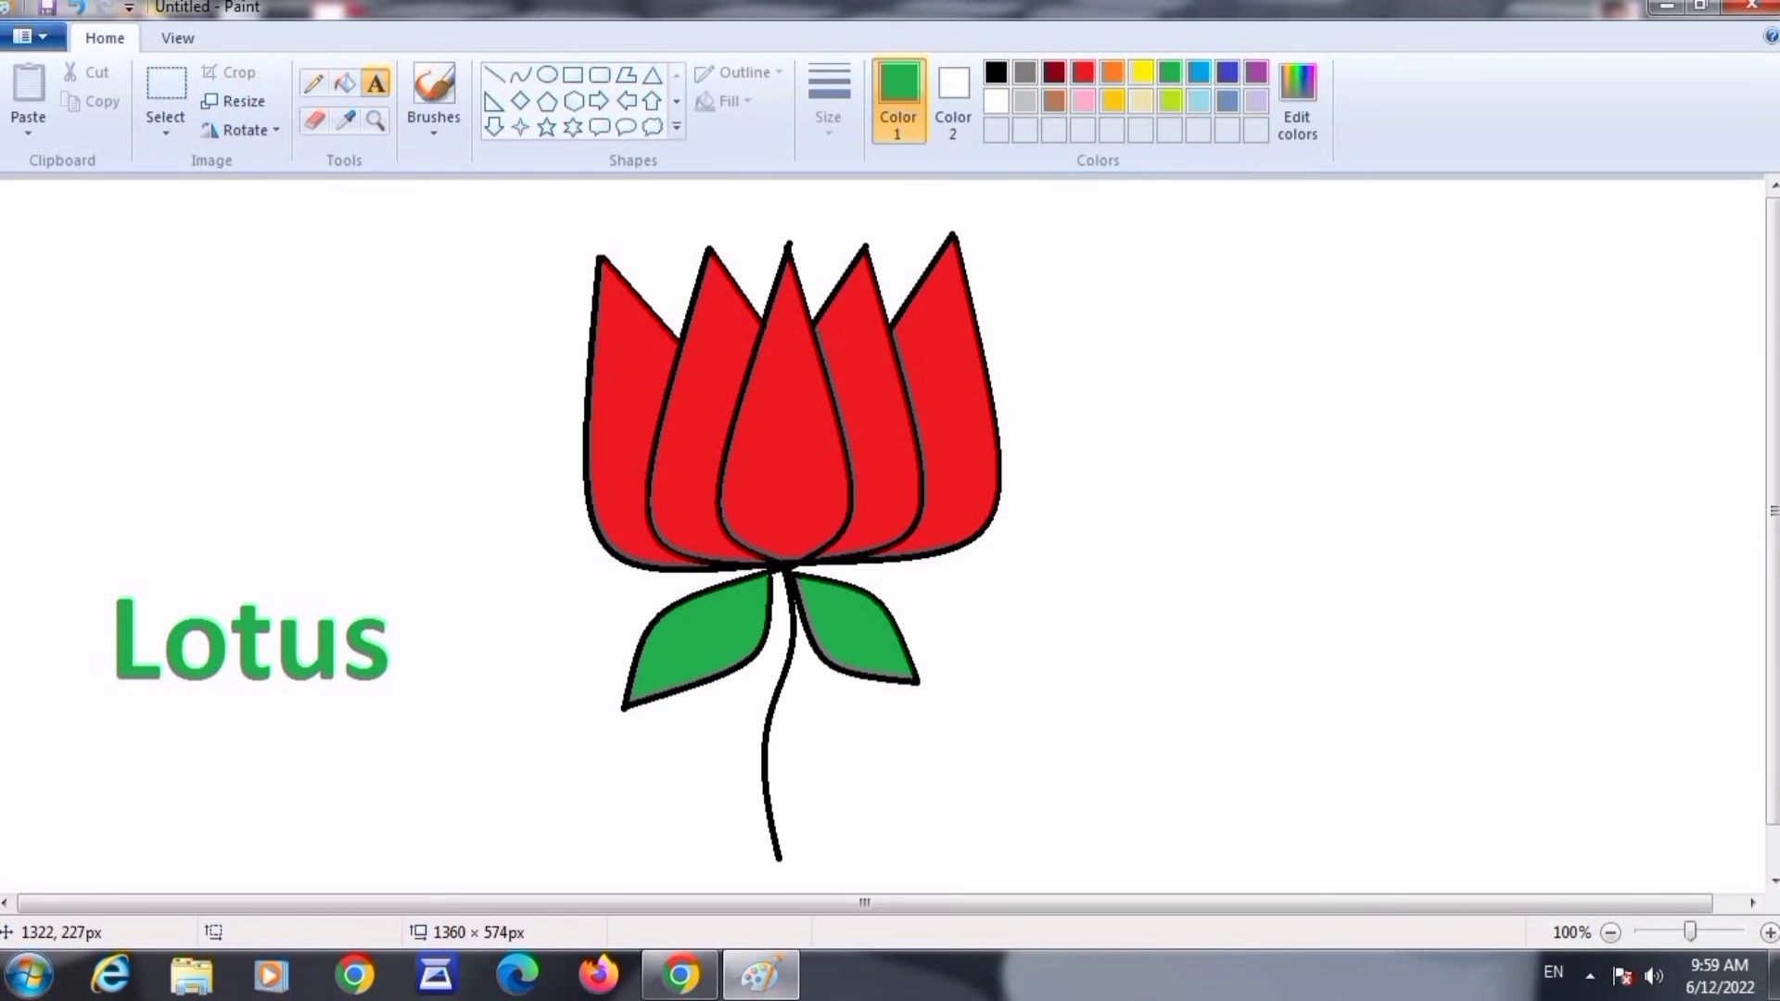